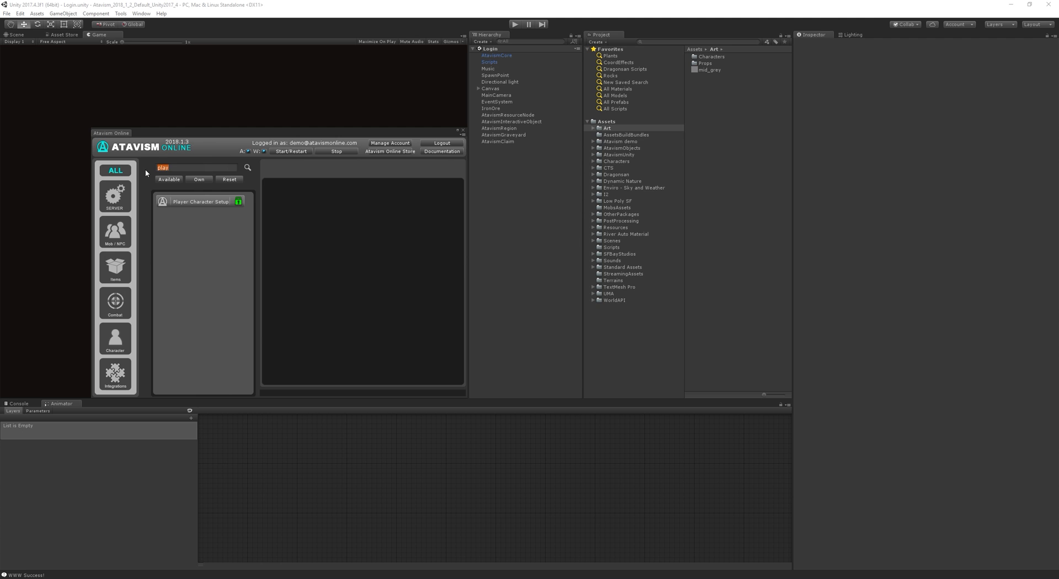
Clear the plugin search and open Player Character Setup in the Character category
key("BackSpace")
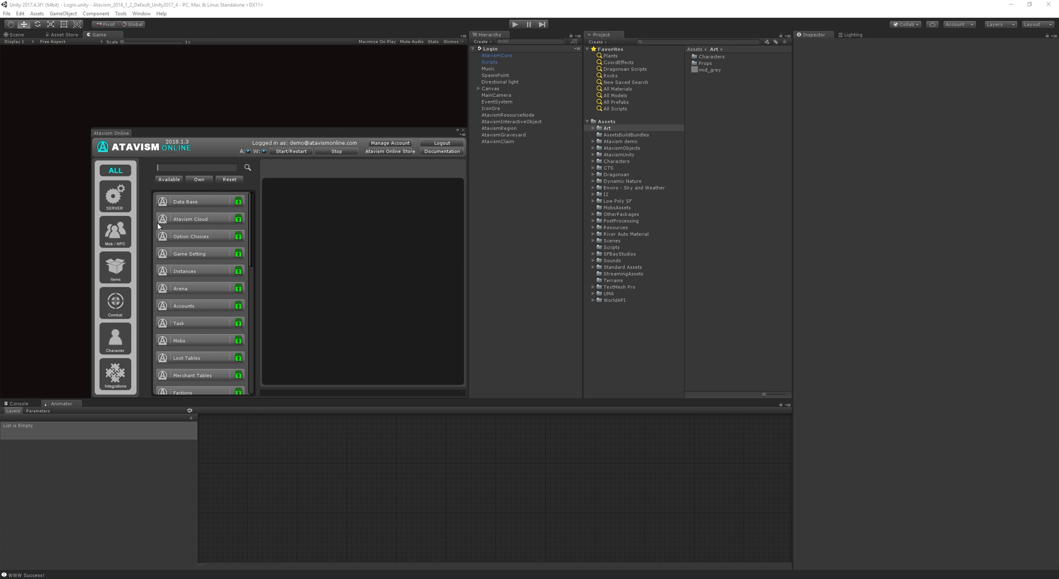
left_click(117, 338)
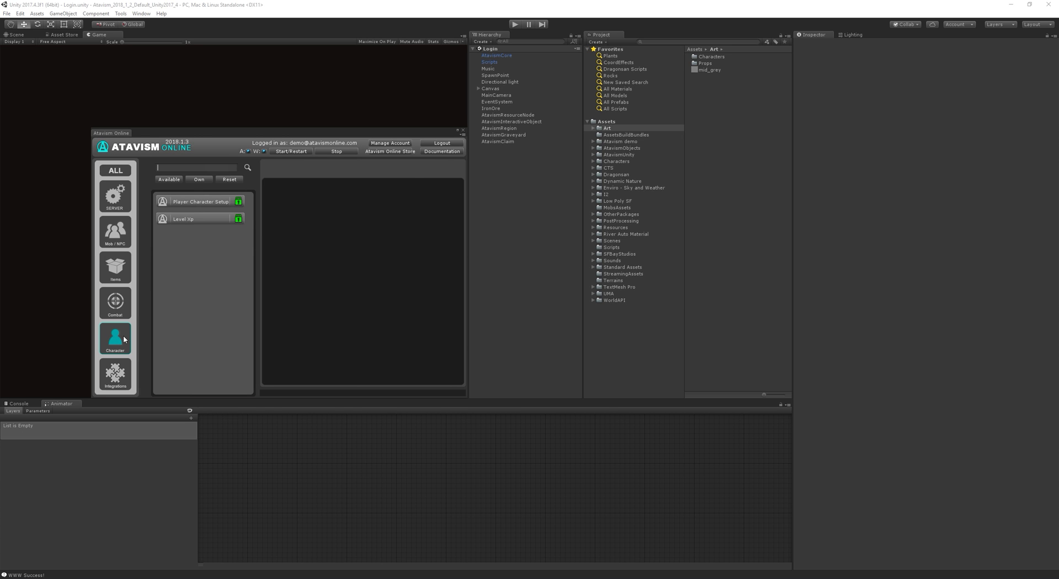
left_click(204, 202)
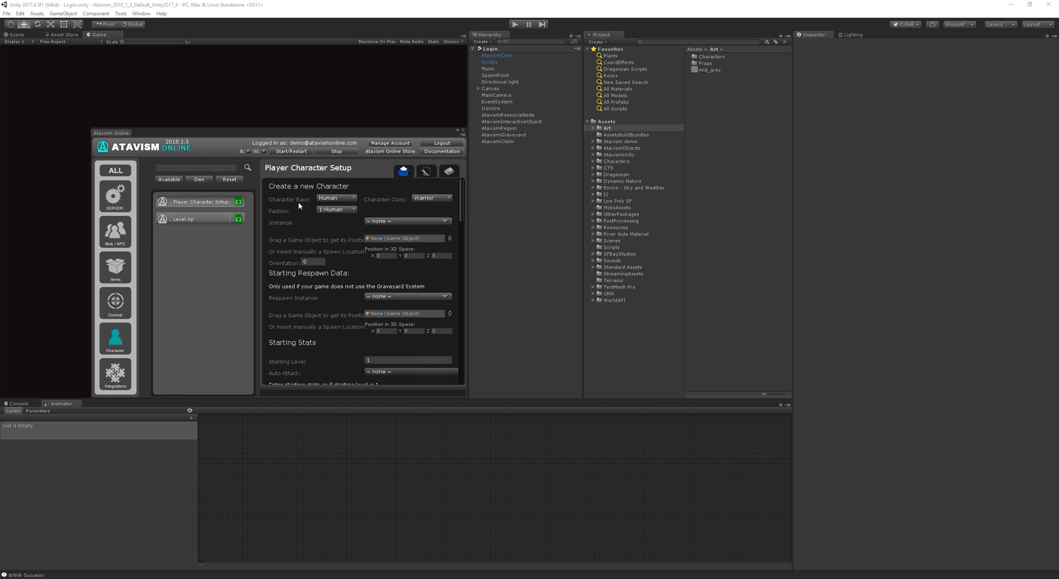
Examine the available character races and character classes for the new character
left_click(348, 199)
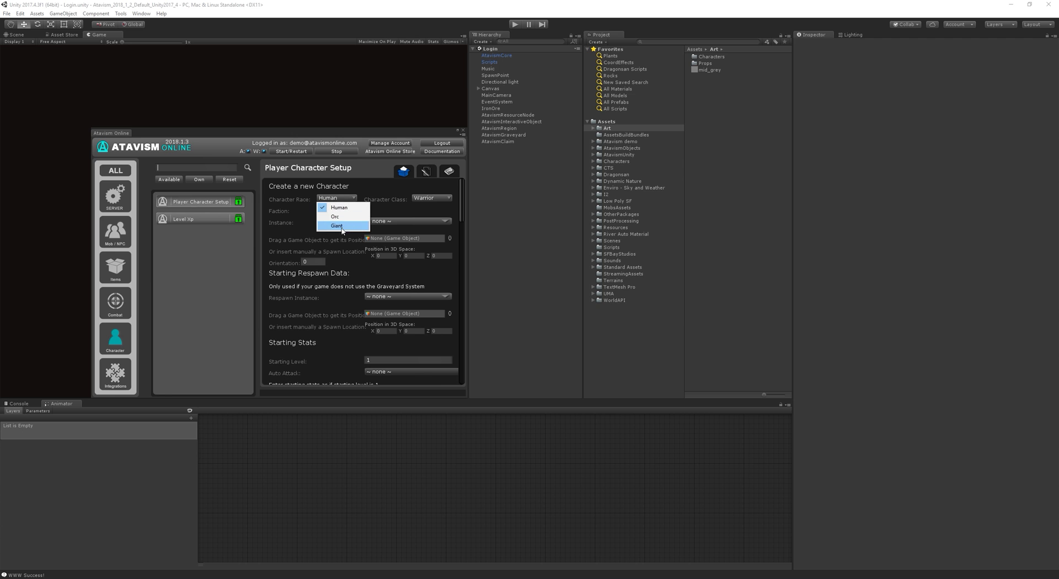
left_click(289, 204)
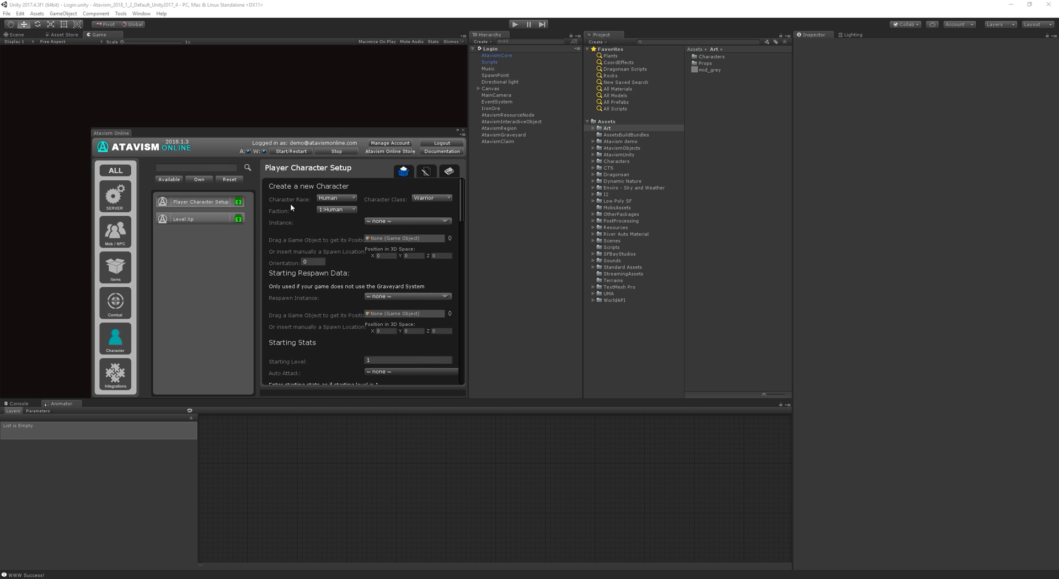
left_click(353, 199)
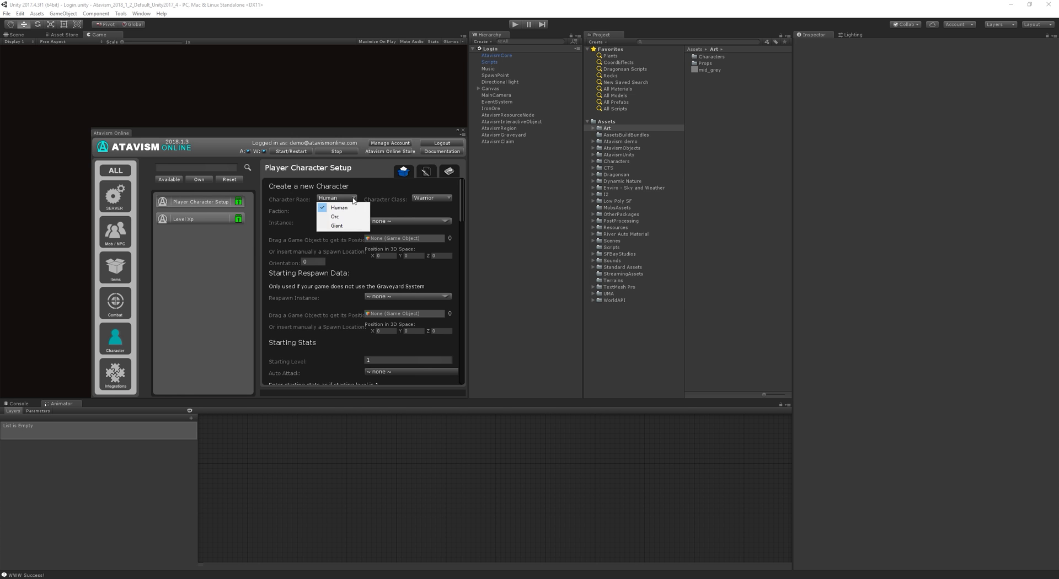
left_click(386, 210)
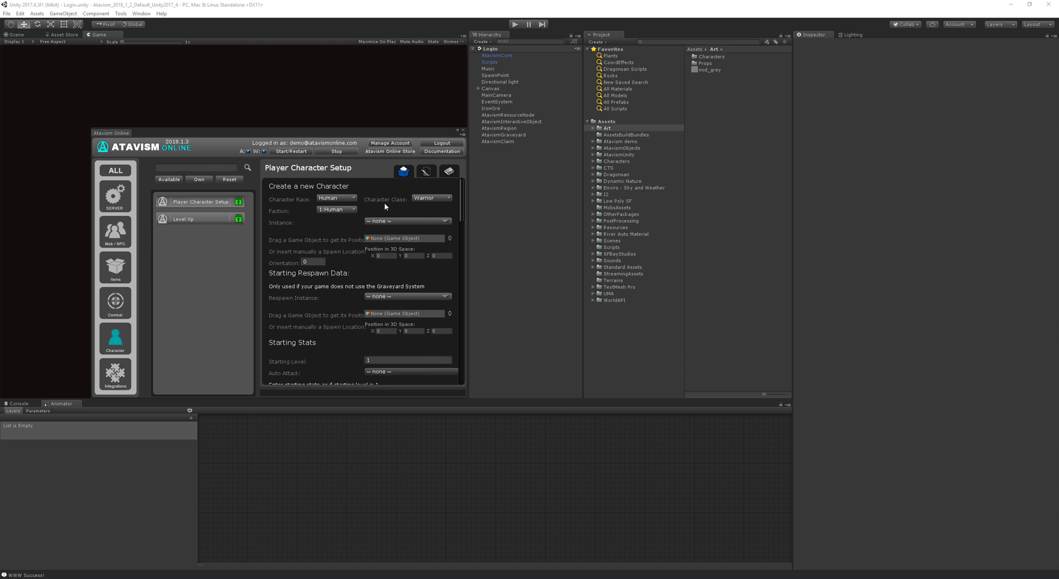
left_click(445, 200)
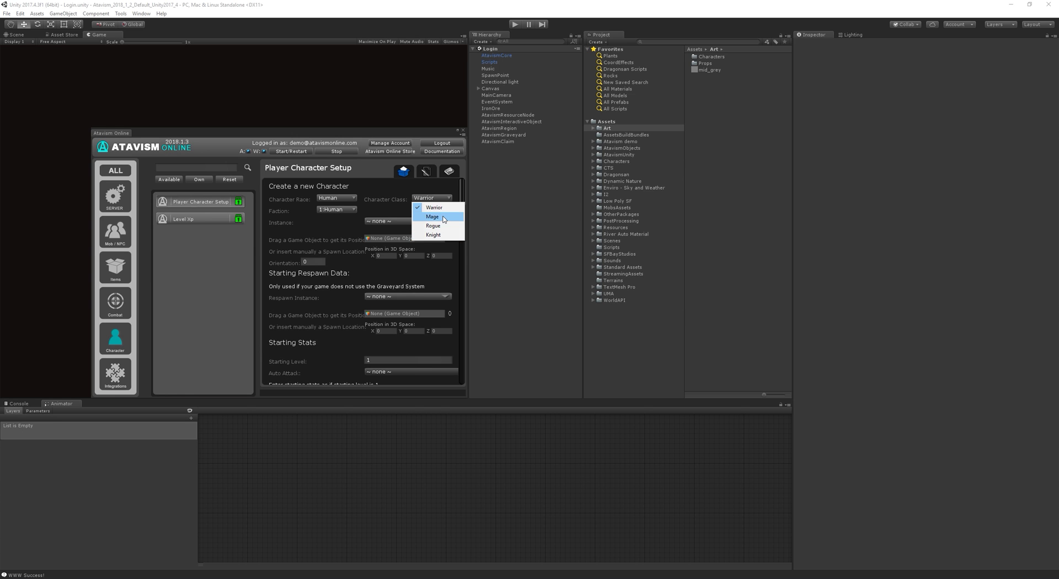
left_click(385, 209)
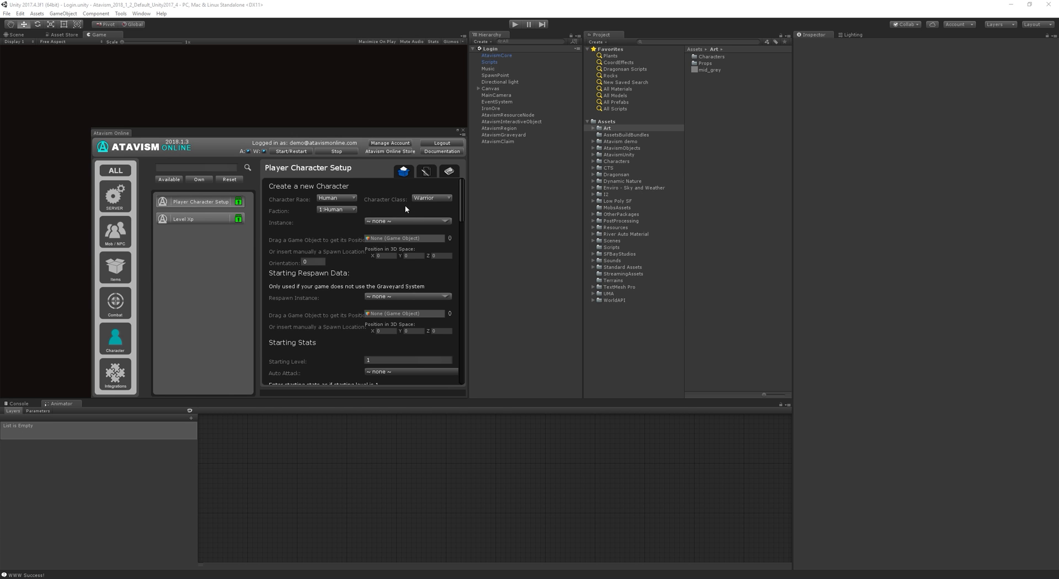
Examine the faction and starting instance choices for the new character
left_click(343, 208)
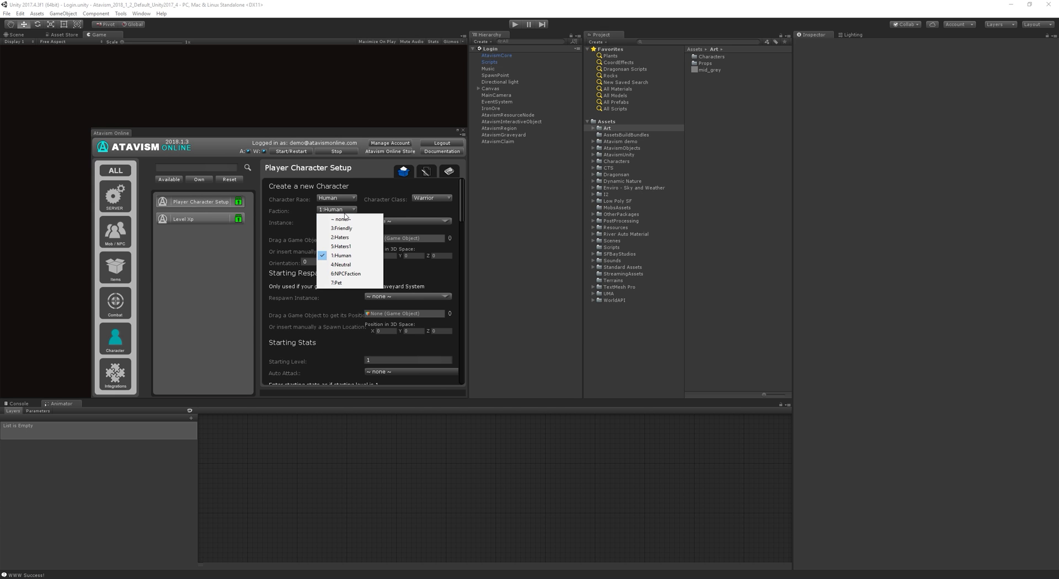
left_click(302, 213)
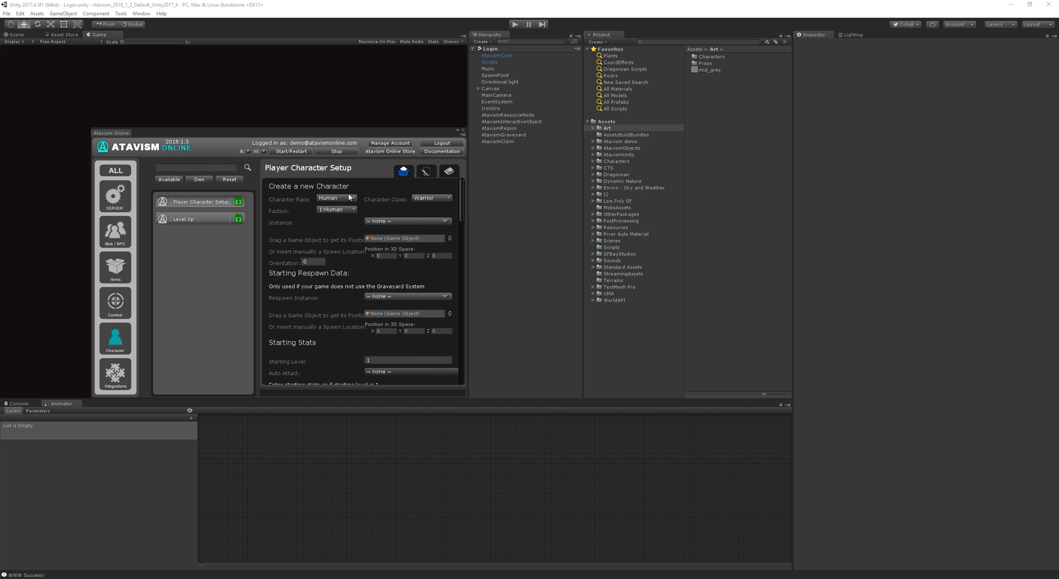
left_click(447, 222)
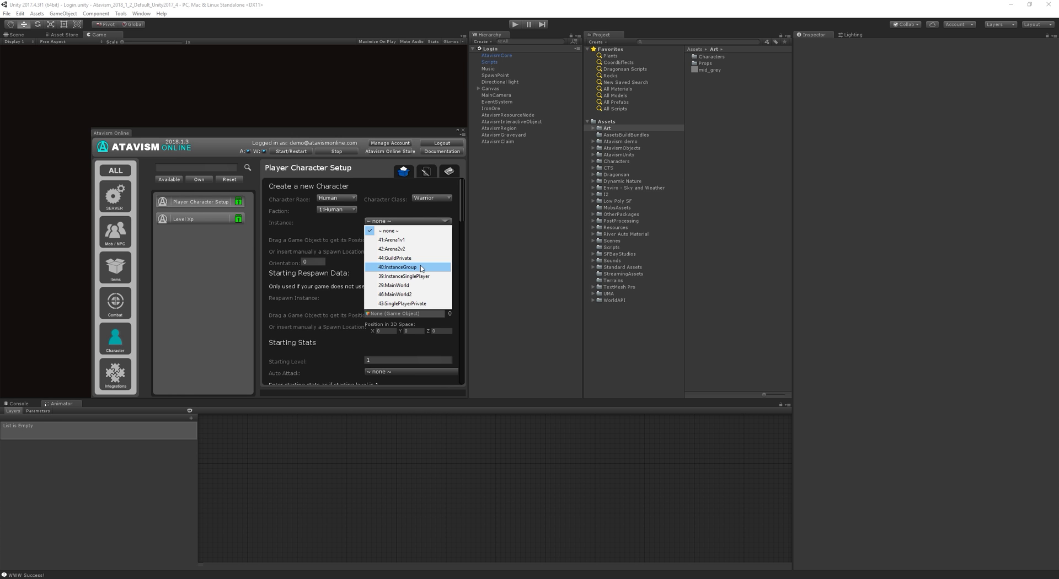
left_click(346, 234)
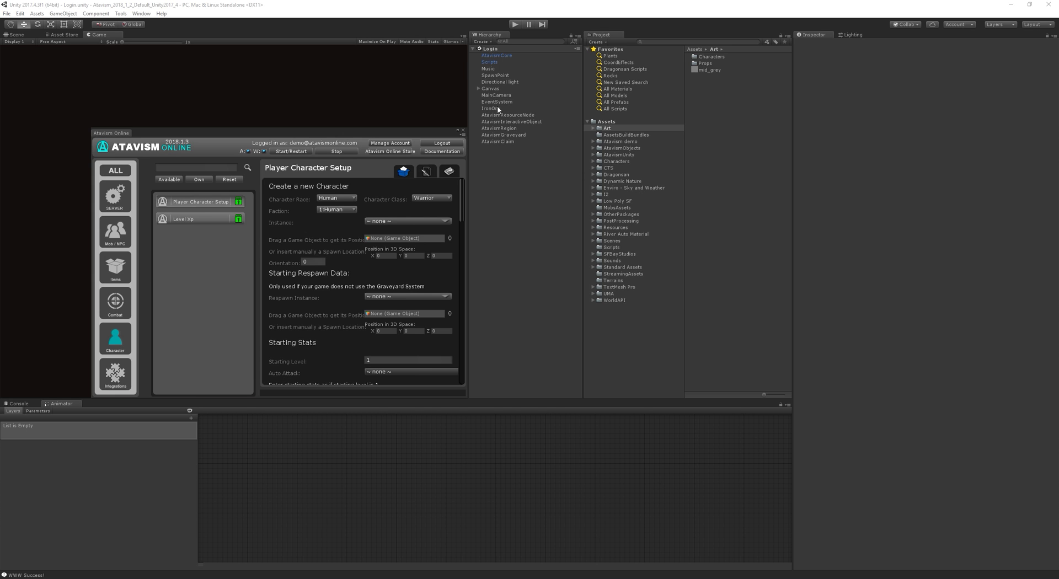
Assign IronOre as the spawn position object, and set the respawn instance to 29:MainWorld with AtavismClaim as its position object
left_click_drag(495, 111, 430, 241)
left_click(408, 298)
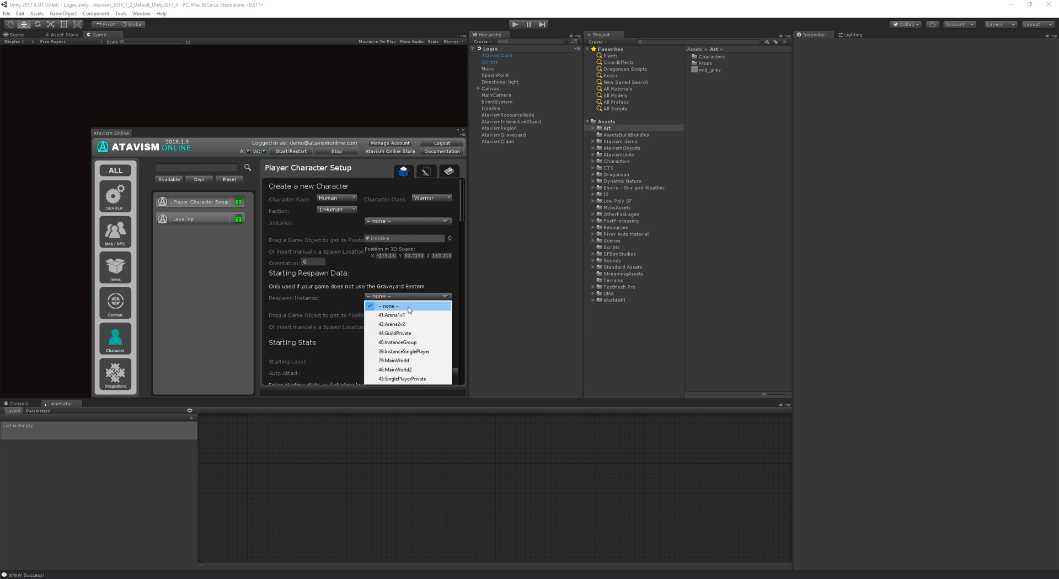
left_click(425, 356)
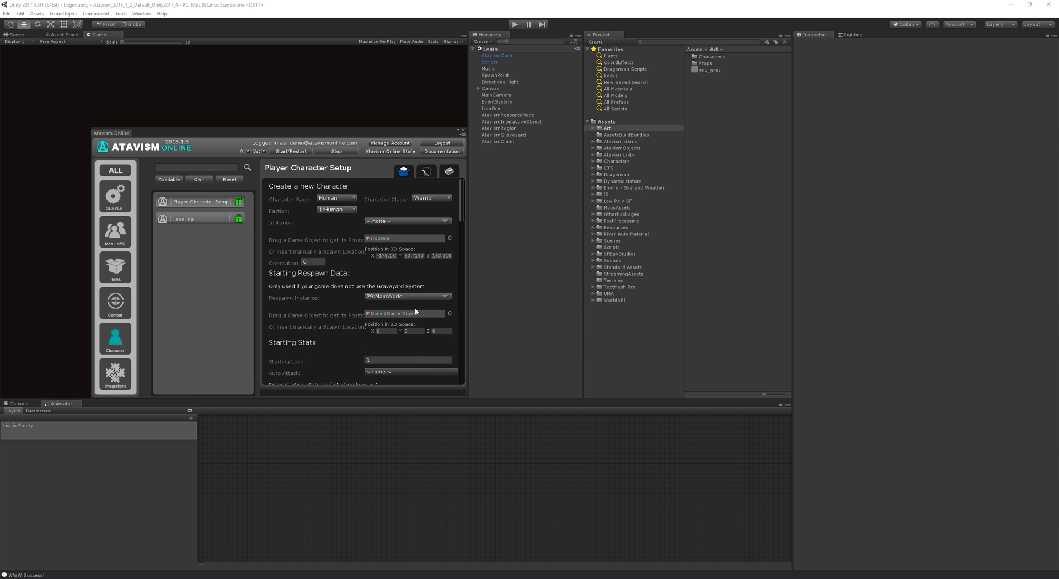
left_click_drag(513, 139, 409, 314)
Examine the starting level setting, the auto attack ability choices and the first starting stats
scroll(338, 301, "down", 1)
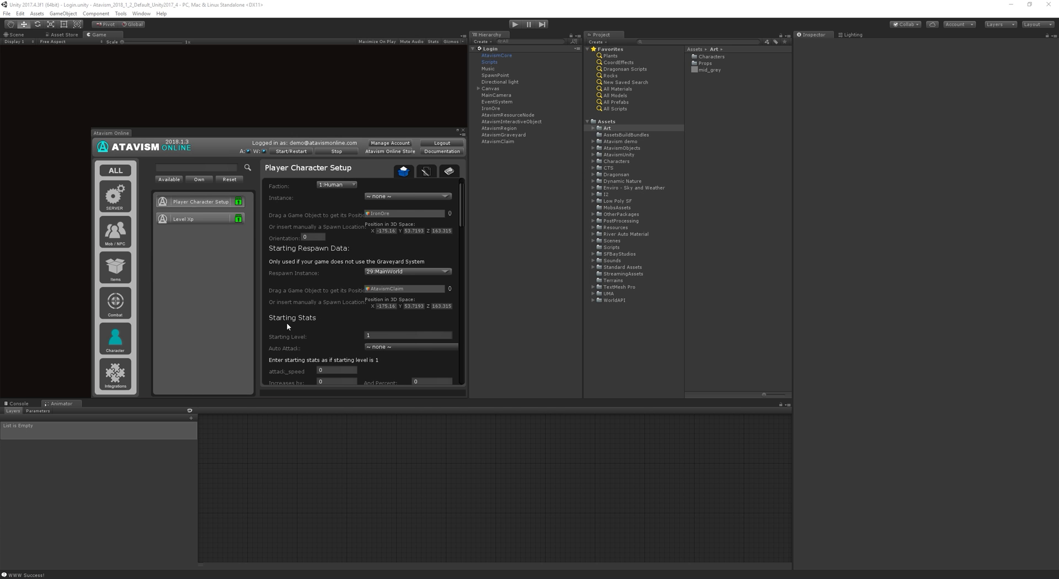
left_click(381, 335)
left_click(435, 347)
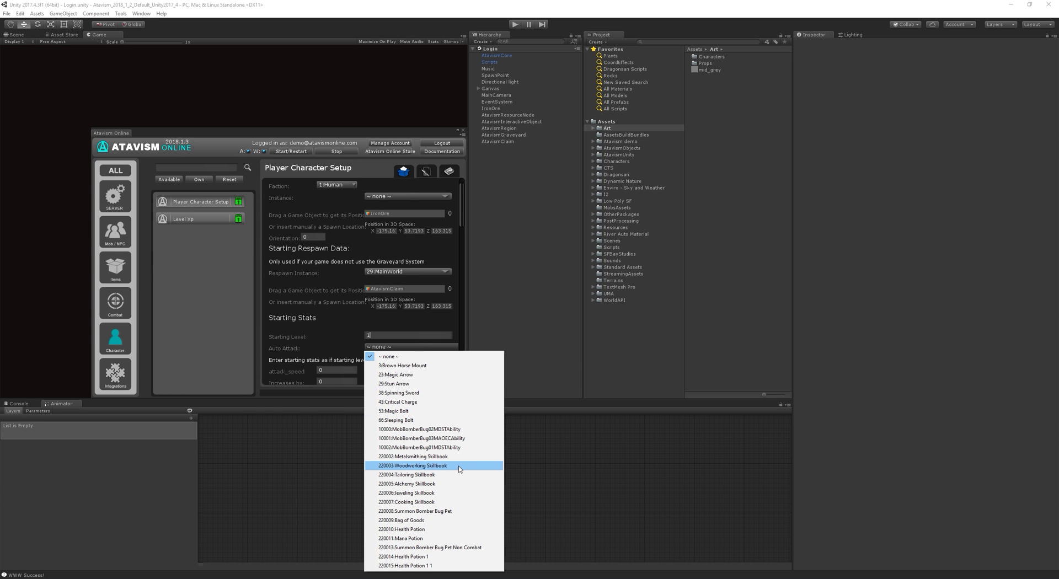
left_click(341, 324)
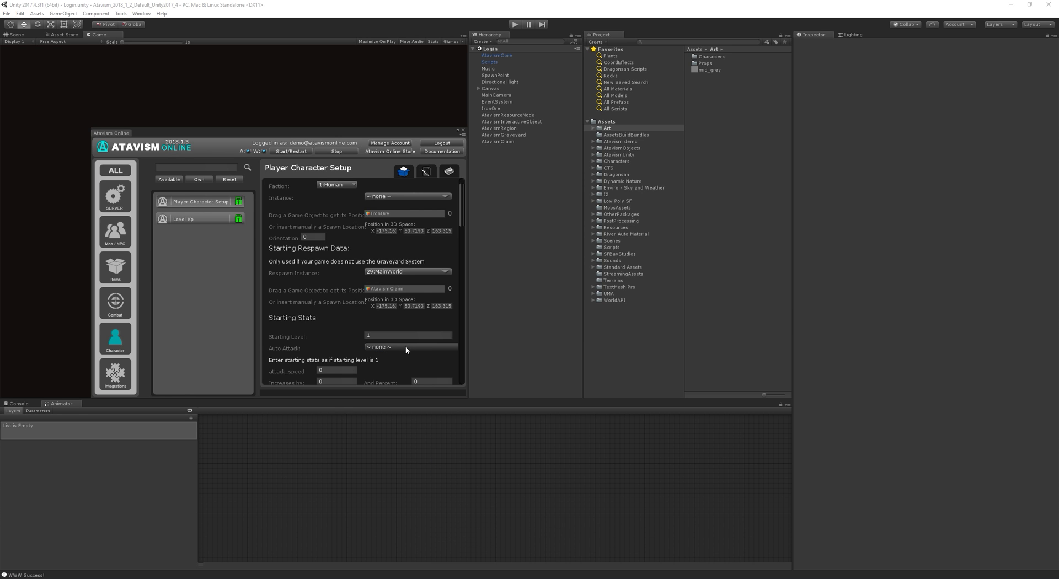
left_click(407, 346)
left_click(318, 325)
scroll(318, 325, "down", 3)
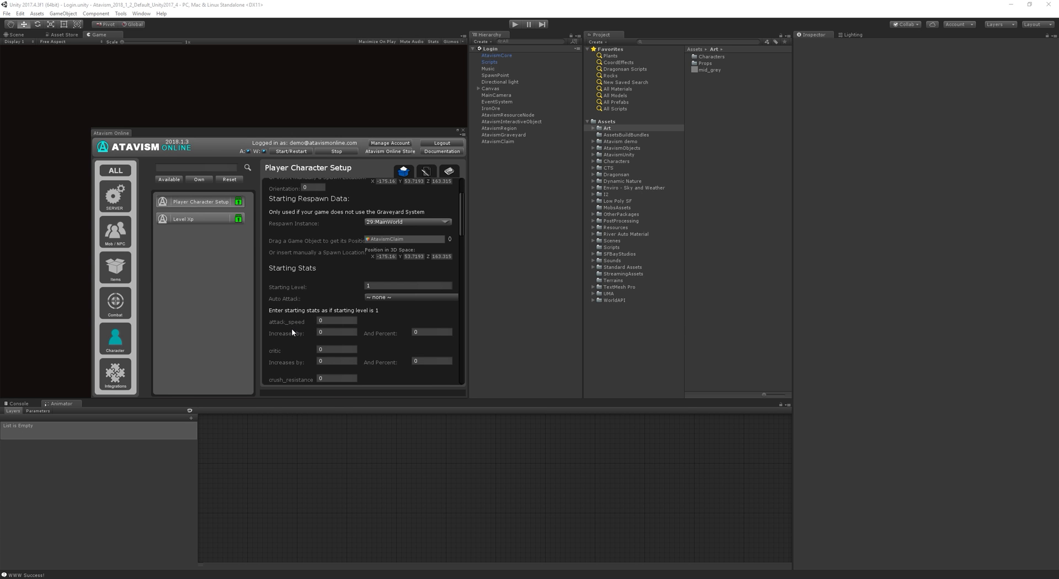
scroll(292, 321, "up", 5)
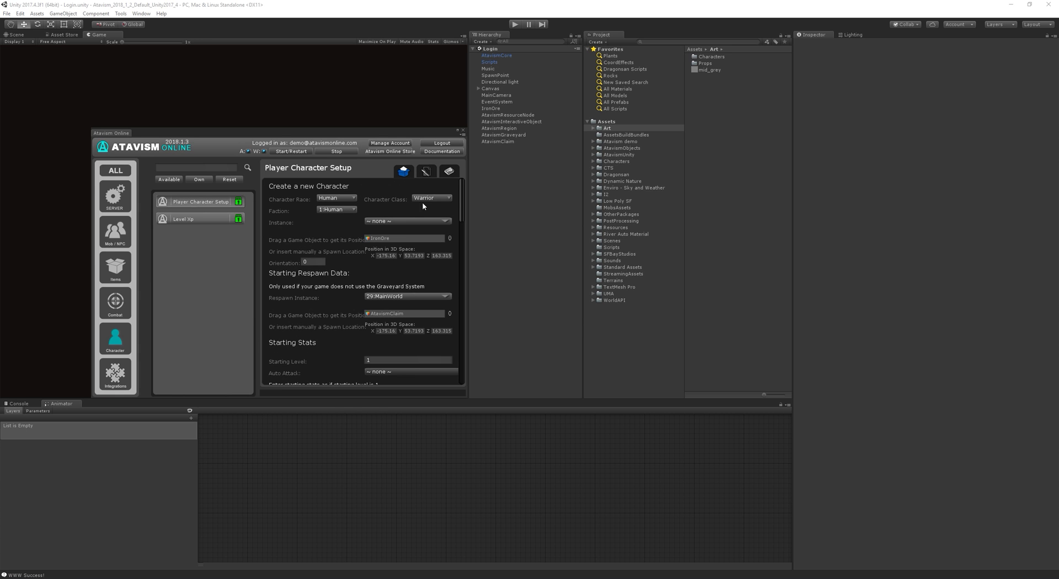
scroll(322, 310, "down", 8)
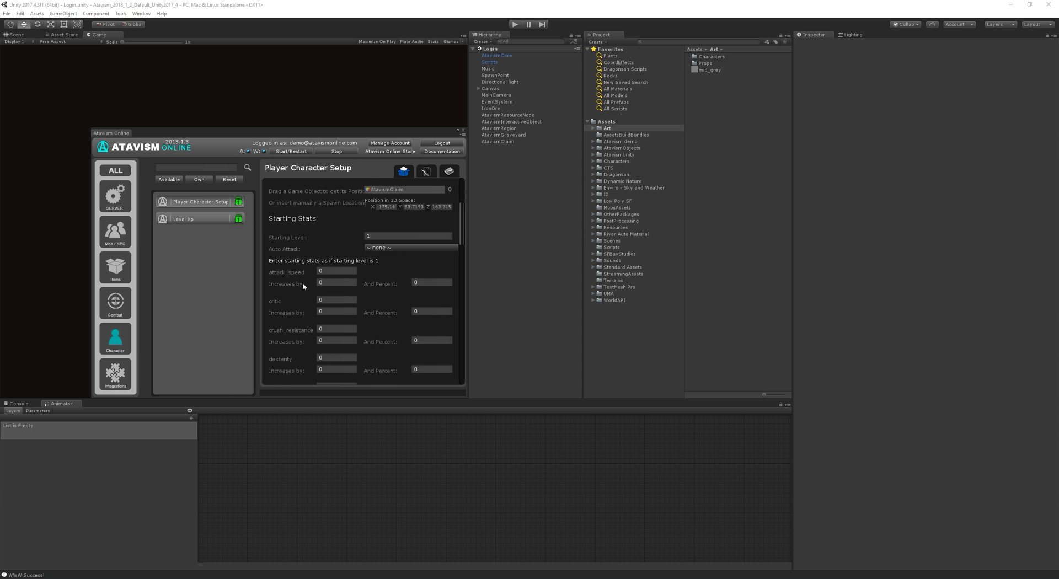
scroll(303, 282, "up", 8)
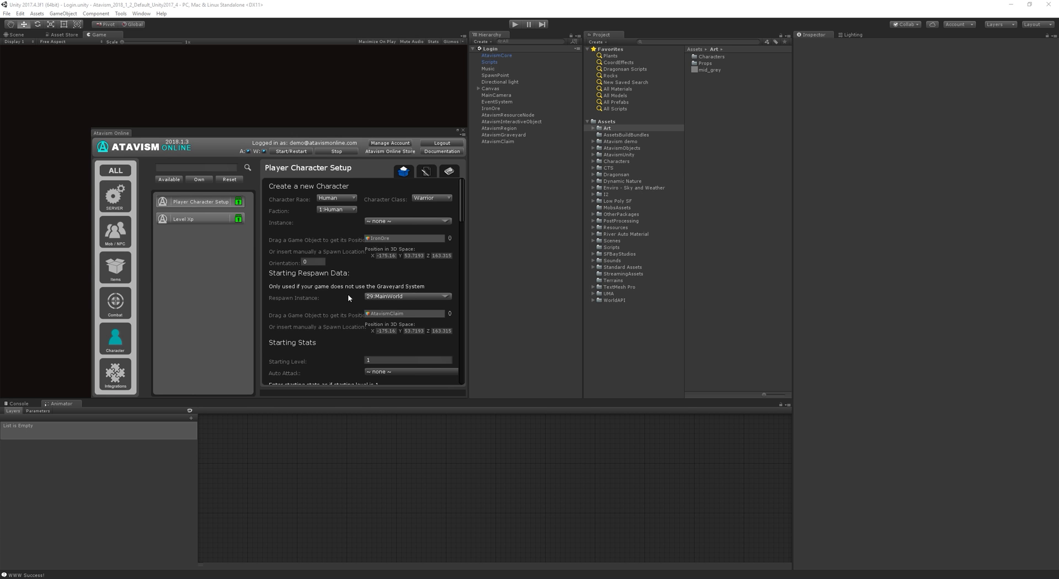
Set the character class to Mage and the character race to Orc
left_click(435, 198)
left_click(436, 214)
left_click(351, 199)
left_click(344, 218)
Examine the full list of starting stats from attack_speed to willpower with their increase fields
scroll(313, 268, "down", 5)
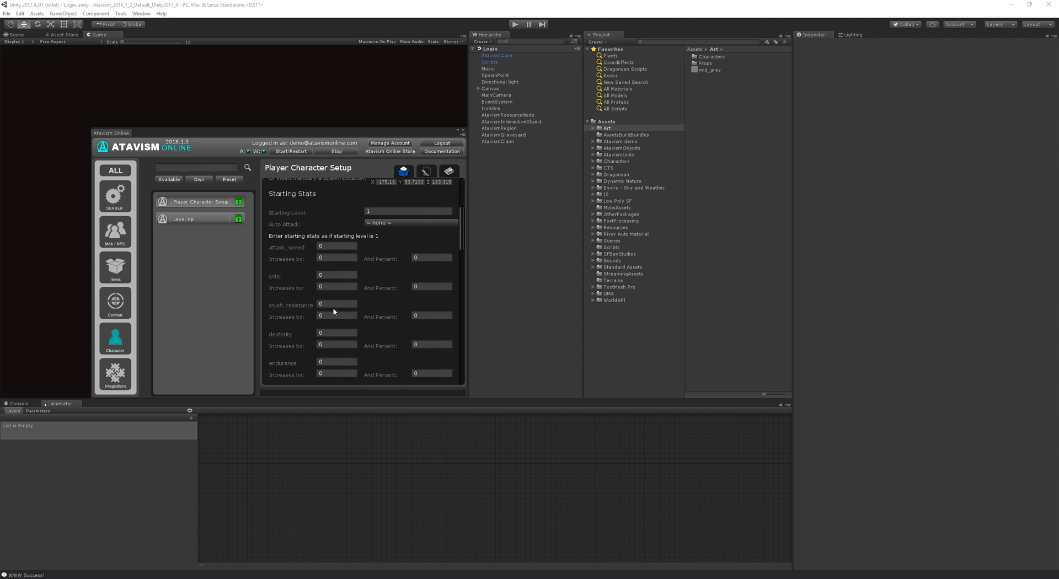
scroll(341, 308, "down", 3)
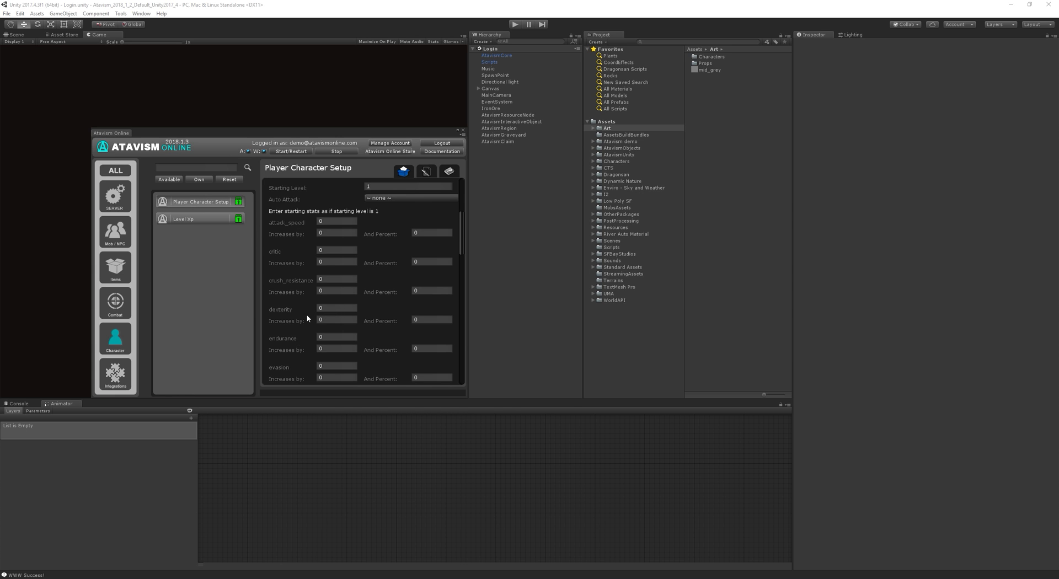
scroll(299, 304, "down", 1)
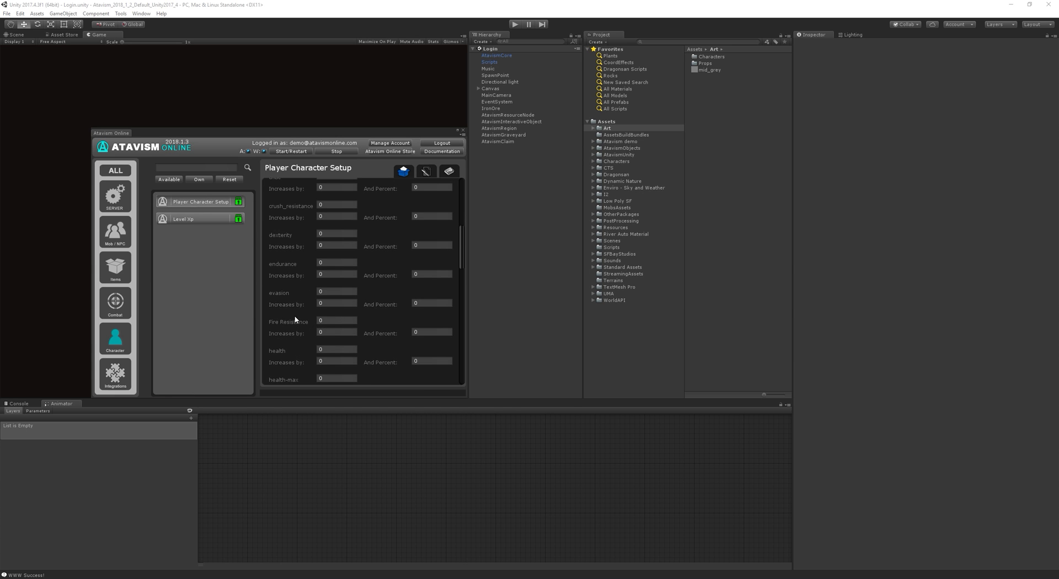
scroll(304, 323, "down", 3)
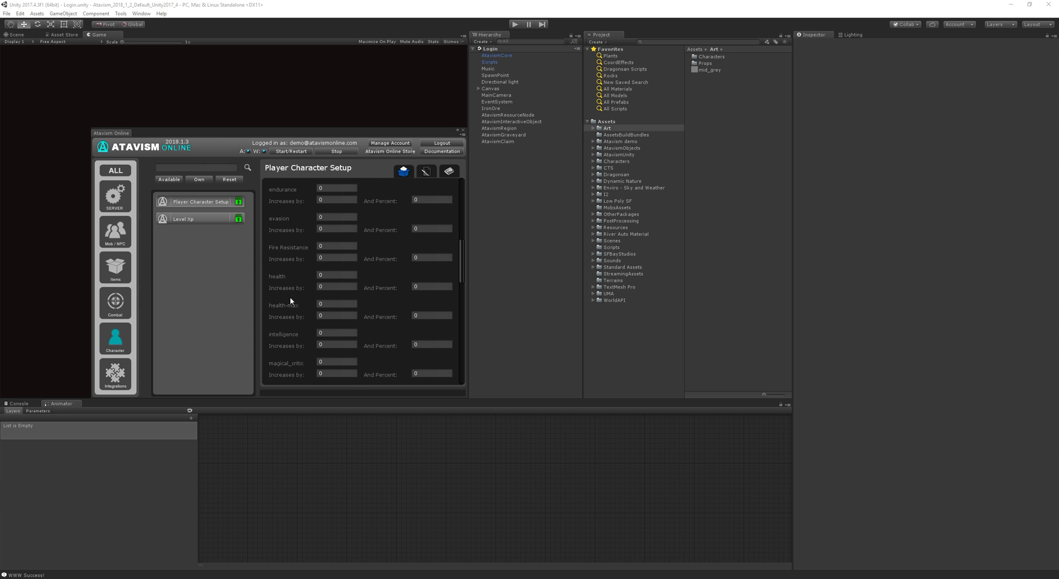
scroll(289, 327, "down", 3)
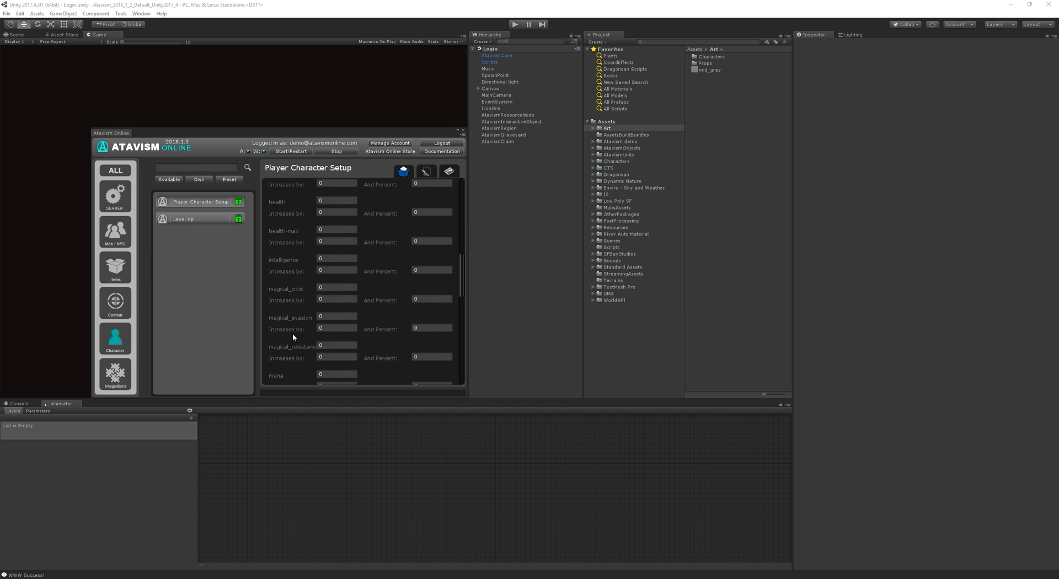
scroll(296, 339, "down", 8)
scroll(294, 322, "down", 4)
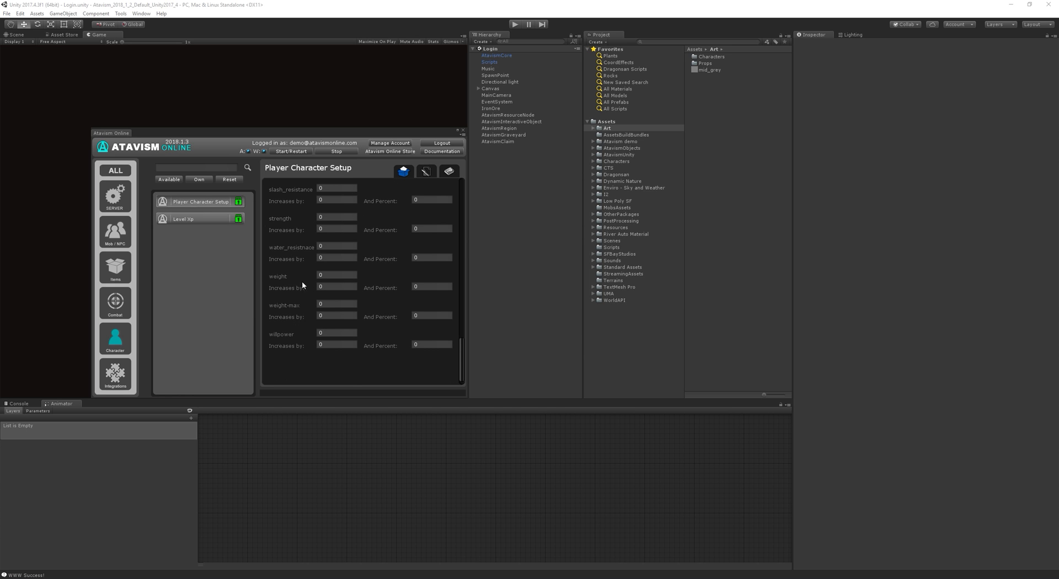
Set the attack_speed starting stat to 2000, with an increase of 20 and a percent increase of 5
scroll(294, 346, "up", 12)
scroll(296, 346, "up", 6)
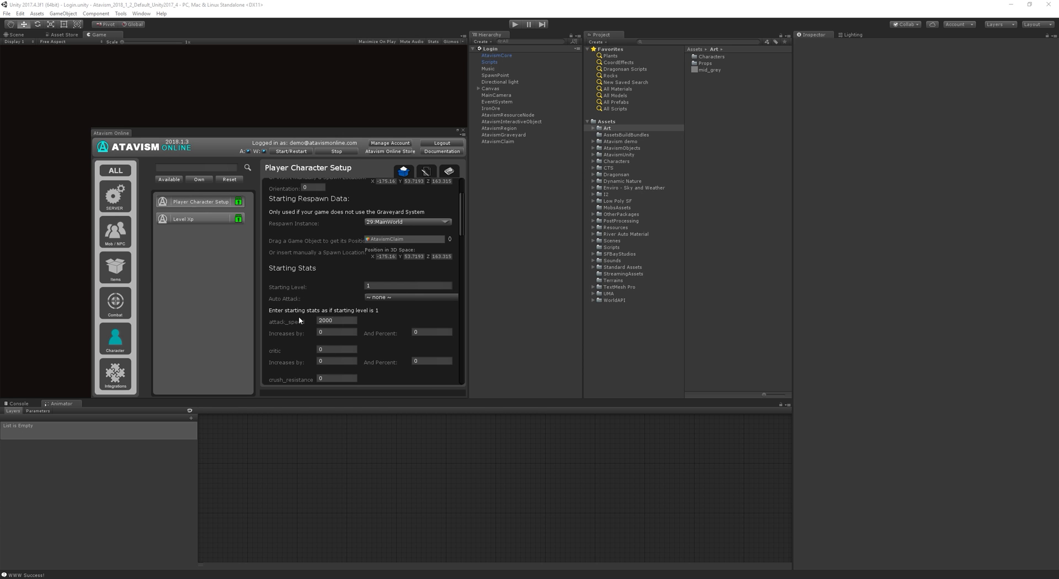
scroll(347, 264, "up", 3)
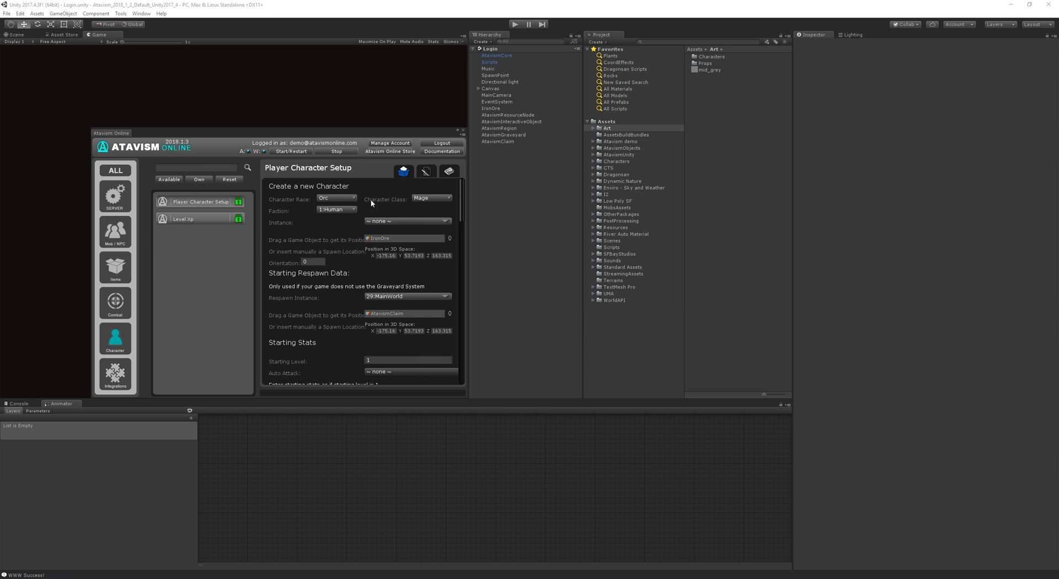
scroll(345, 317, "down", 6)
scroll(337, 259, "up", 3)
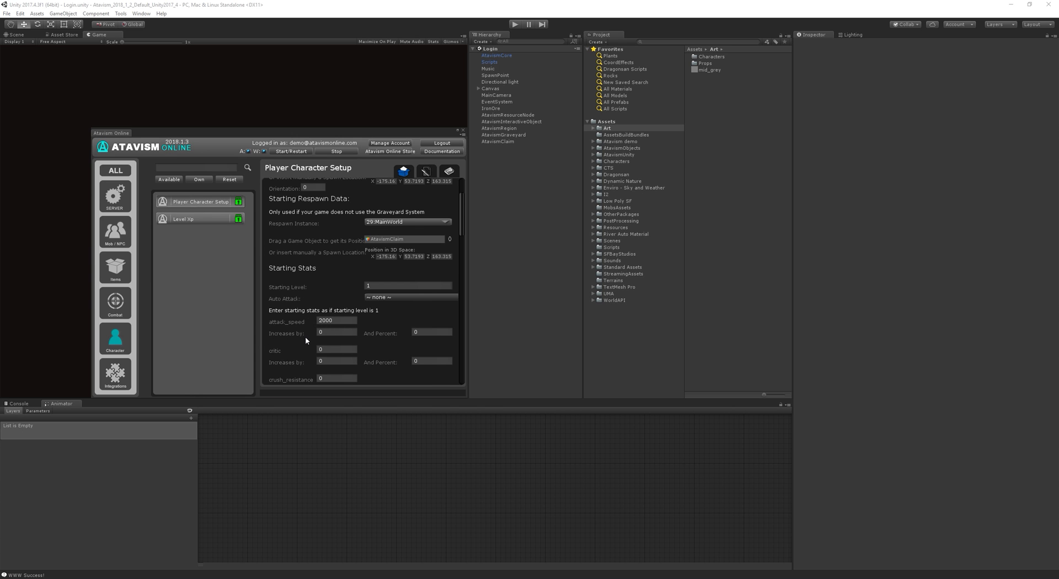
left_click(337, 332)
type("20")
type("5")
Save the Orc Mage character data and review the form's entries
scroll(314, 324, "down", 3)
scroll(304, 339, "down", 7)
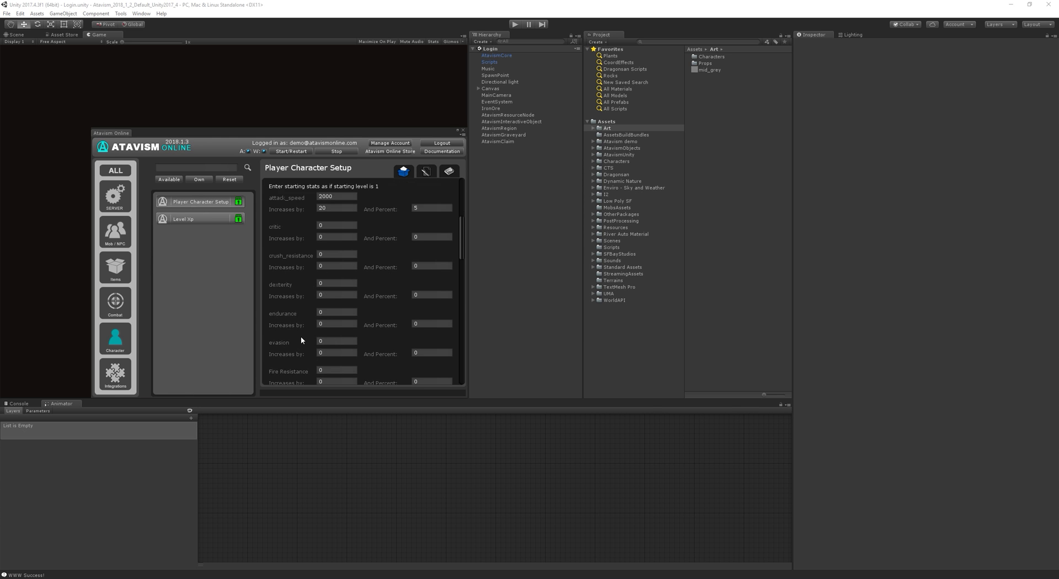
scroll(302, 330, "down", 8)
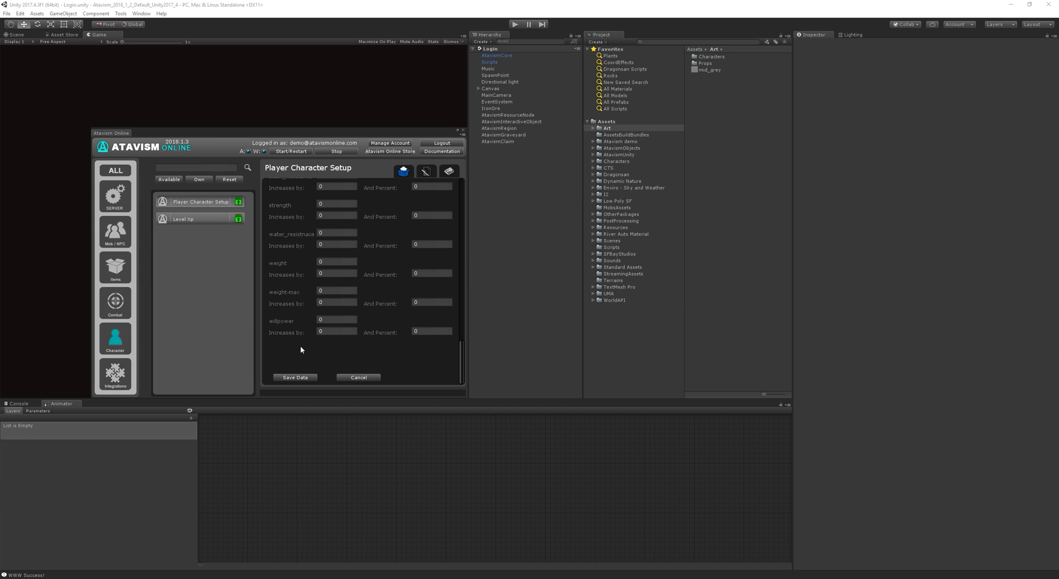
left_click(295, 378)
scroll(320, 336, "up", 4)
left_click_drag(460, 335, 463, 194)
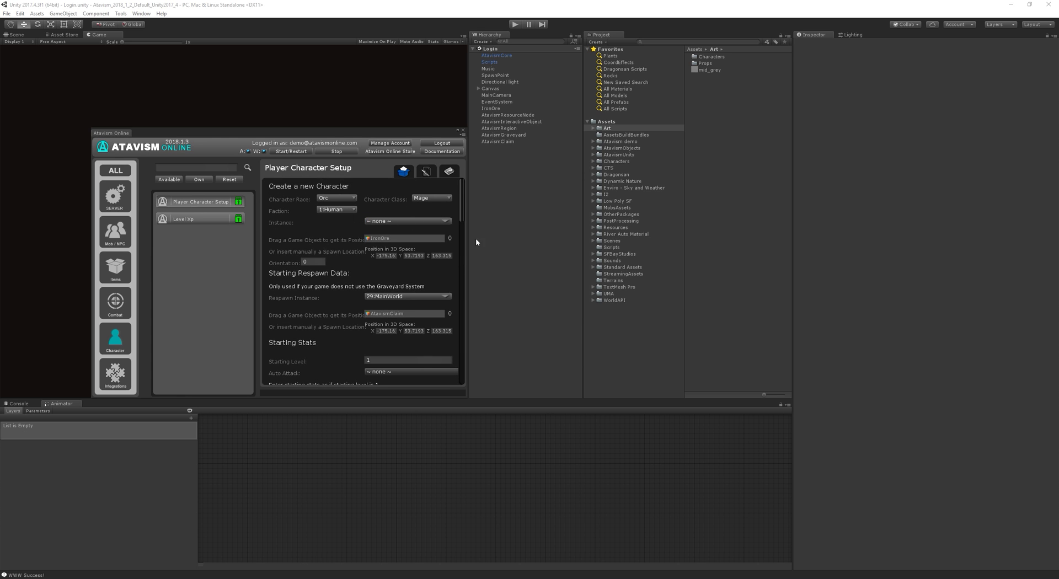
left_click_drag(461, 207, 461, 383)
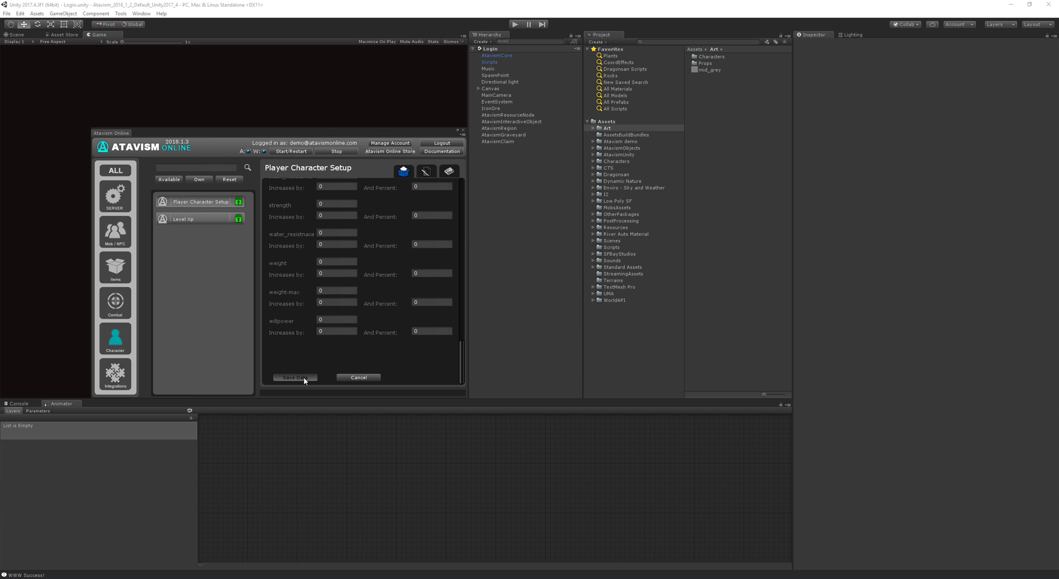
Add a first starting skill to the Orc Mage template and set it to 5:Magic Staff
left_click_drag(462, 341, 458, 364)
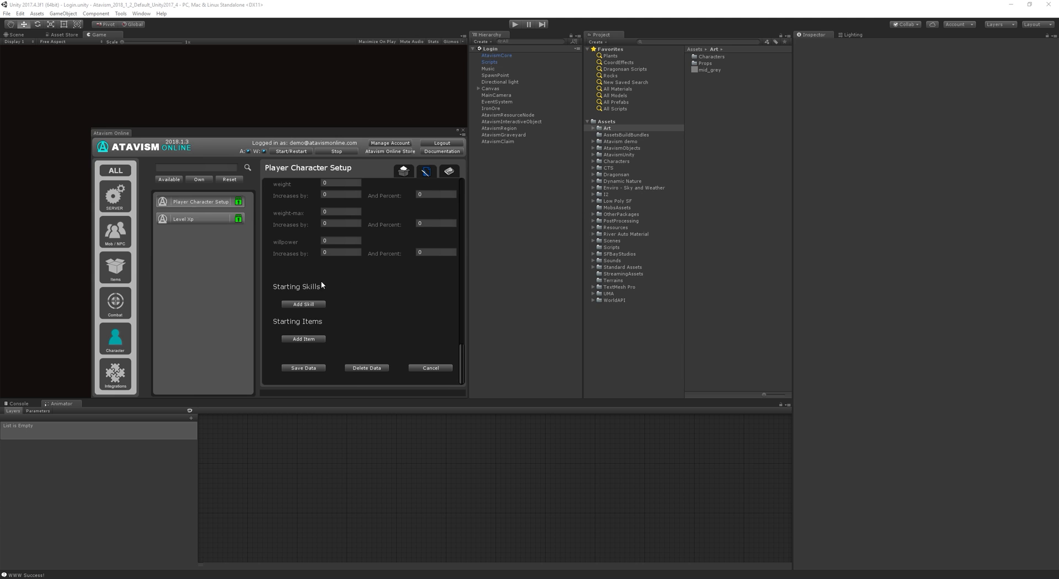
scroll(326, 311, "up", 1)
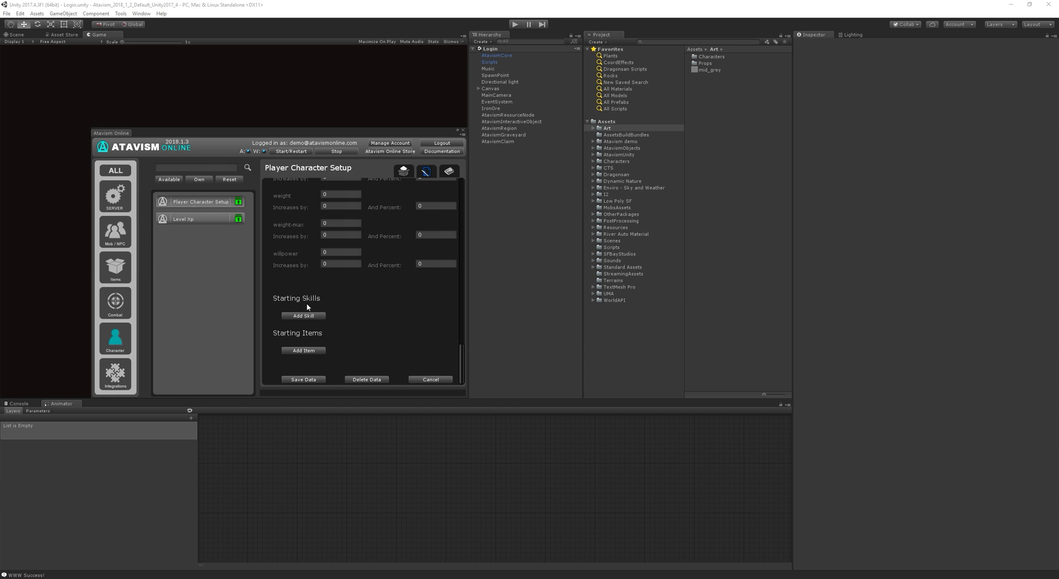
left_click(303, 316)
left_click(331, 316)
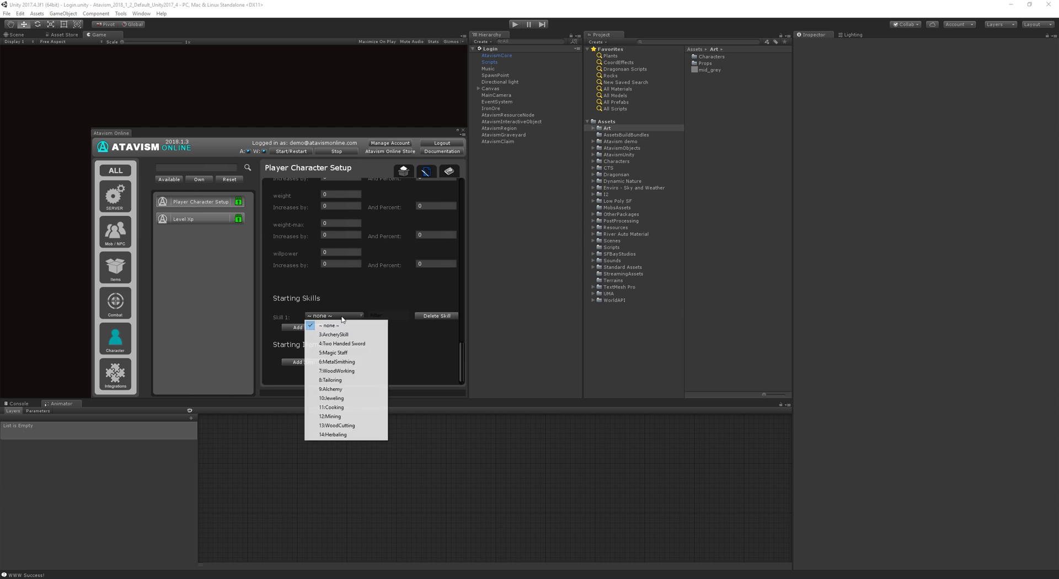
left_click(341, 343)
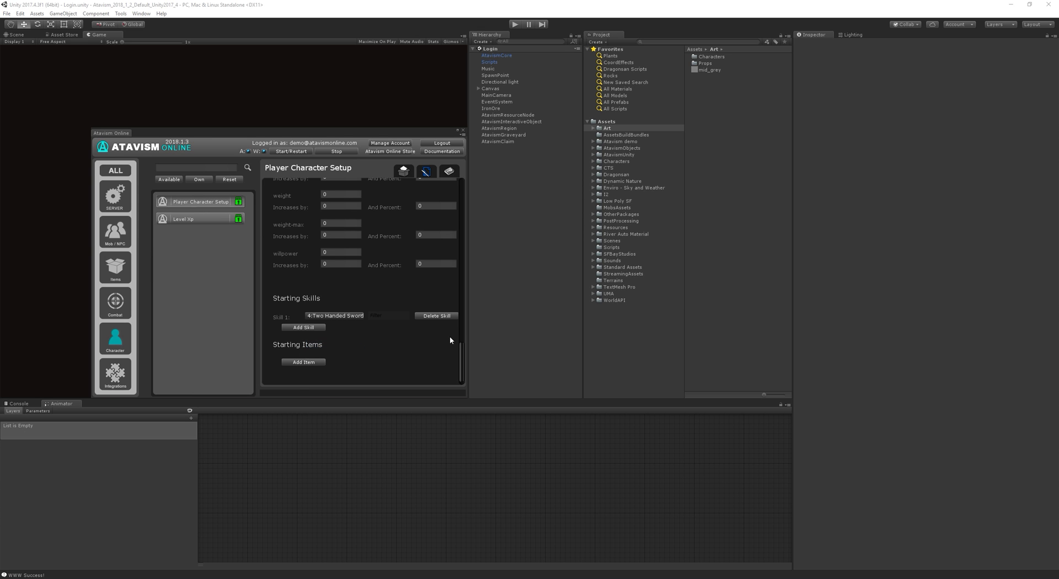
scroll(461, 330, "down", 2)
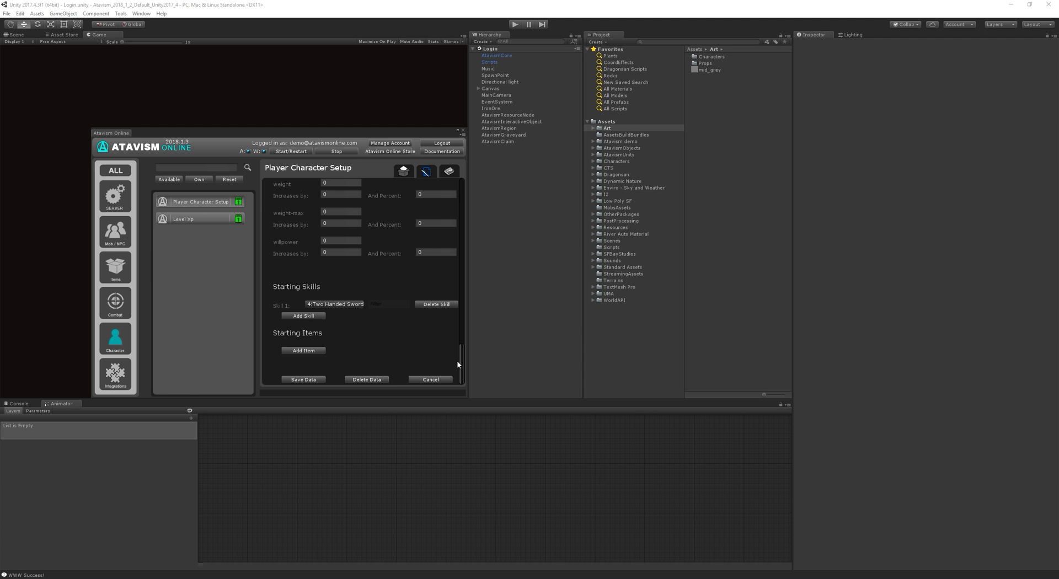
left_click(364, 307)
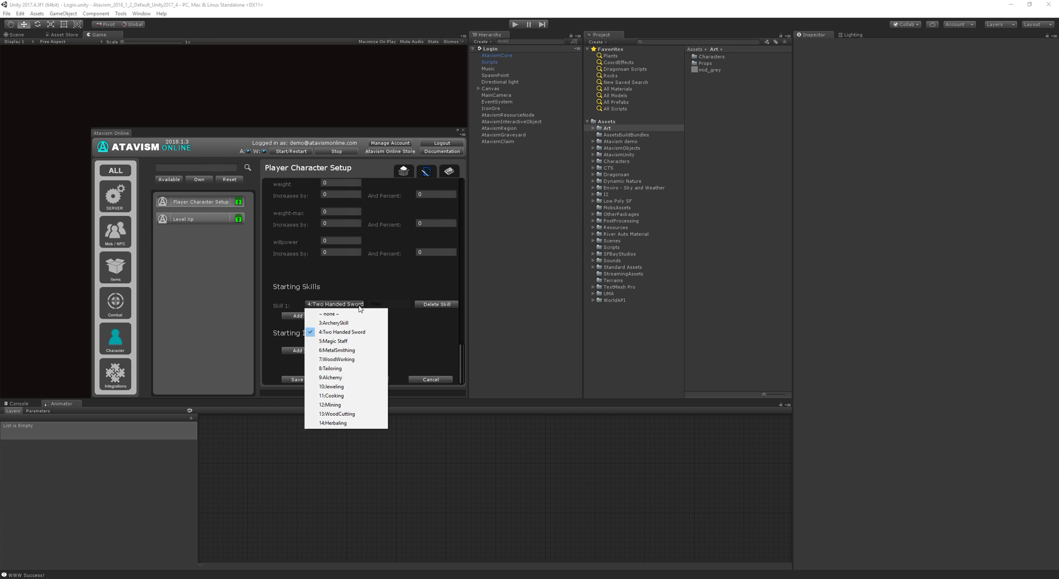
left_click(356, 341)
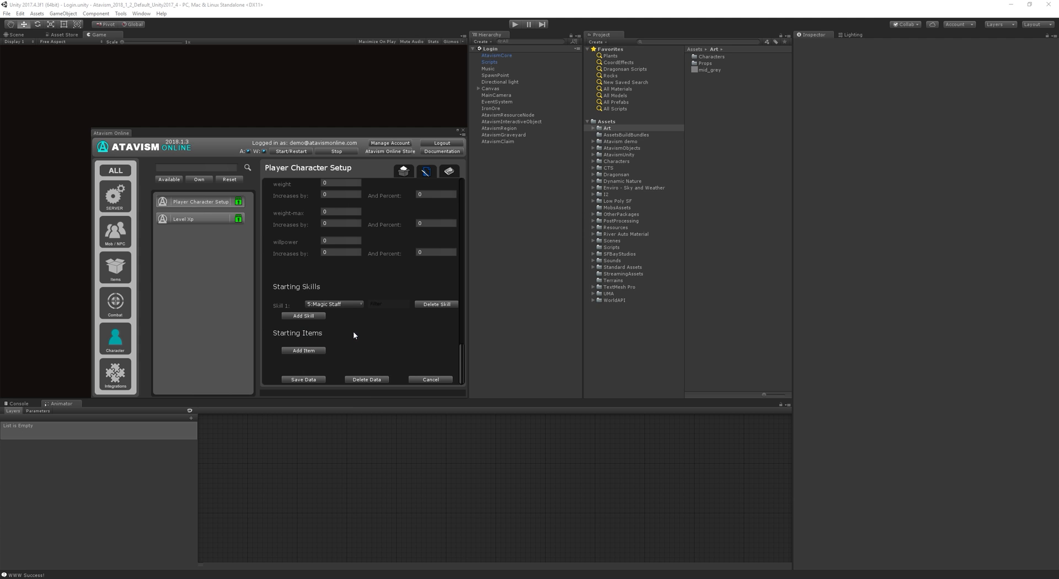
Add a second starting skill and set it to 9:Alchemy
left_click(304, 316)
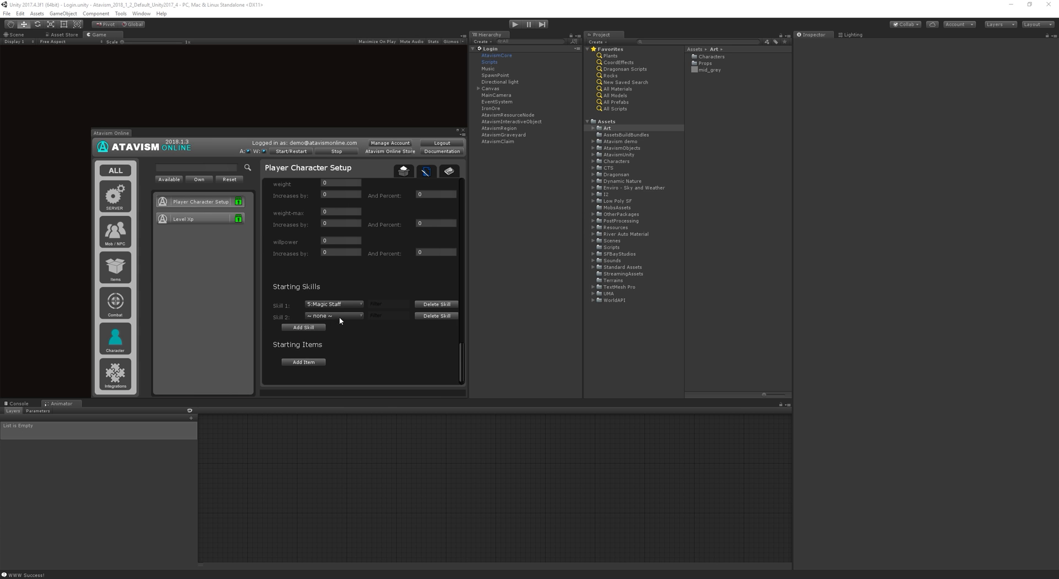
left_click(340, 319)
left_click(342, 387)
scroll(333, 348, "down", 1)
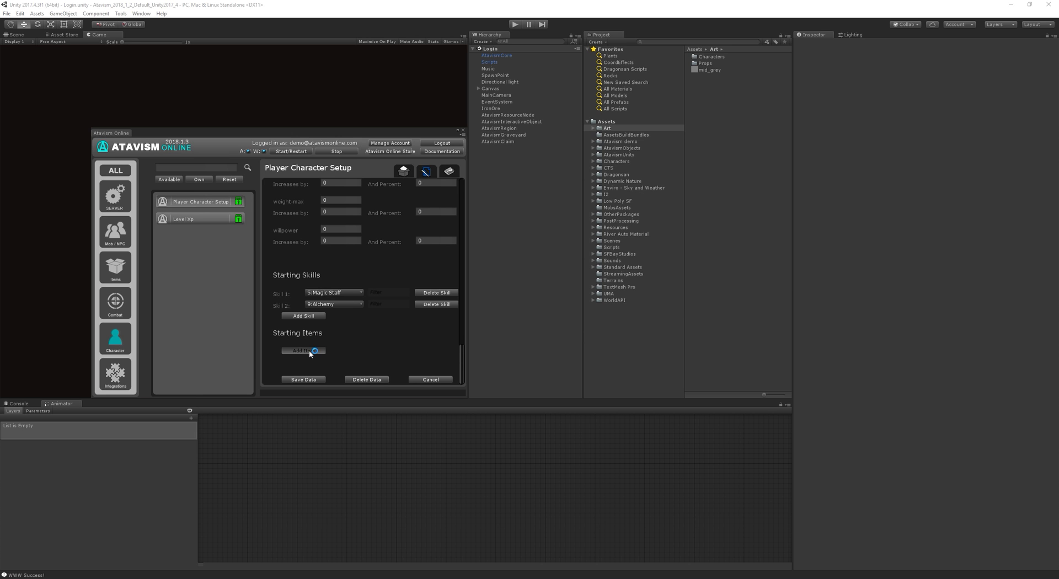
Add a first starting item and choose 2:Wooden Stick for it
left_click(309, 349)
scroll(303, 350, "down", 3)
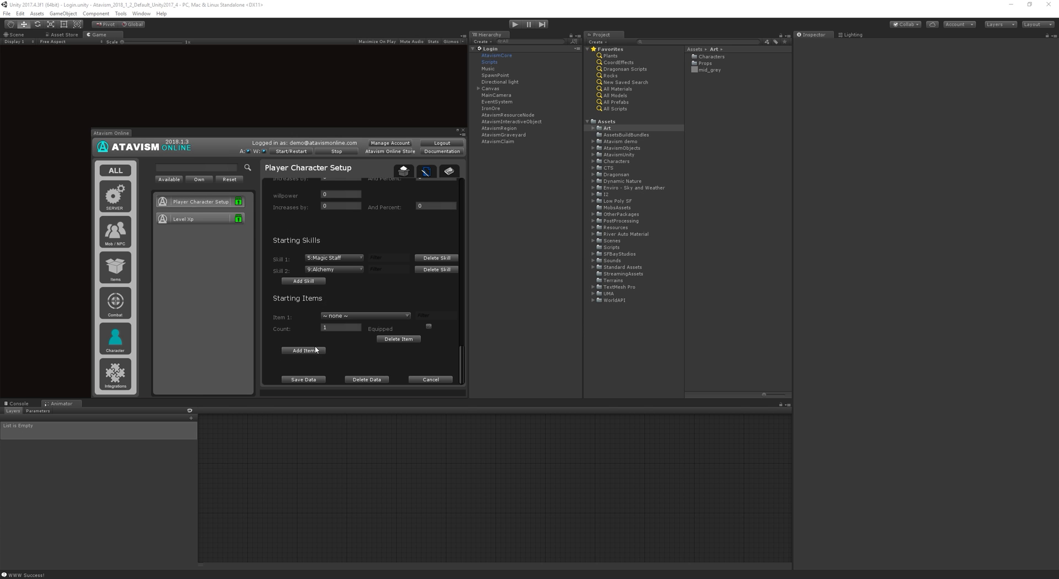
left_click(366, 316)
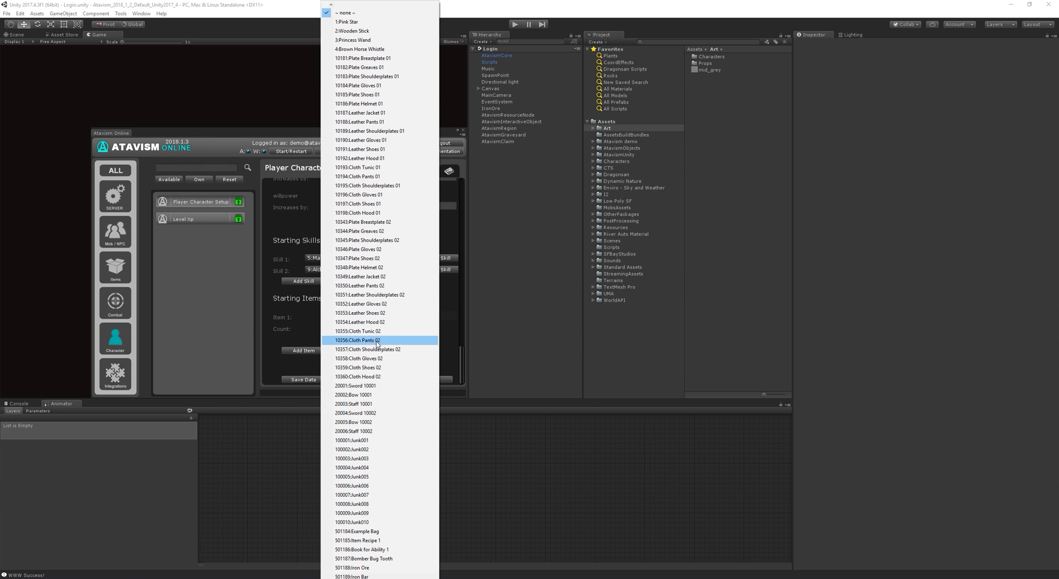
left_click(369, 31)
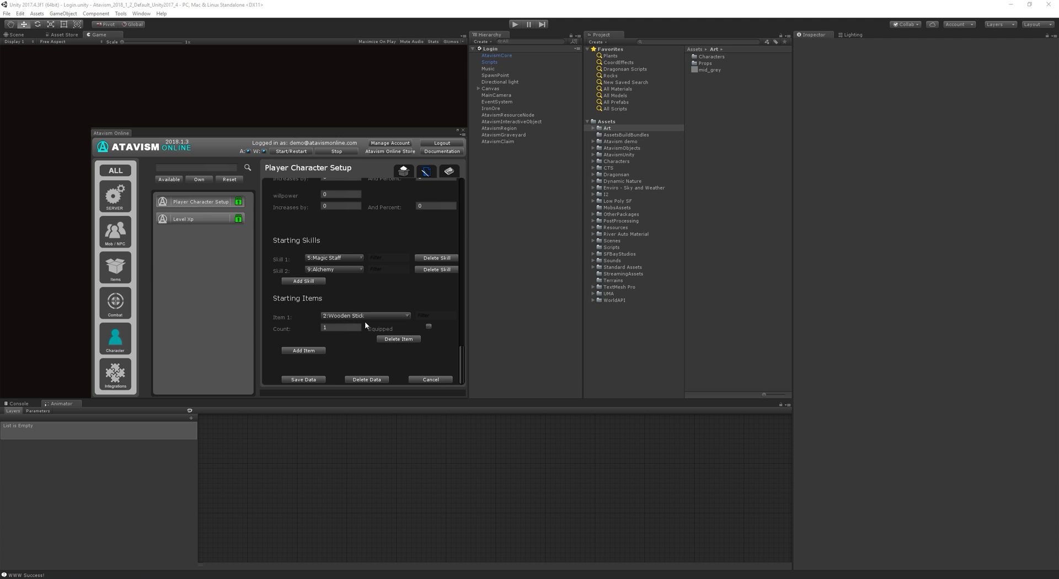
Open the Wooden Stick template in the Items editor and examine its properties, such as the stack limit
left_click(115, 267)
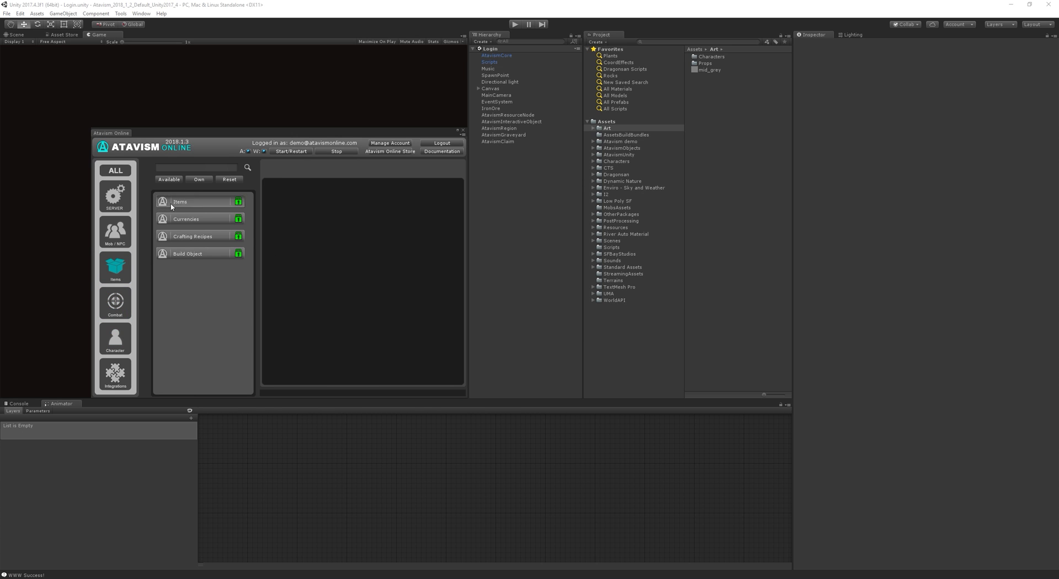
left_click(198, 202)
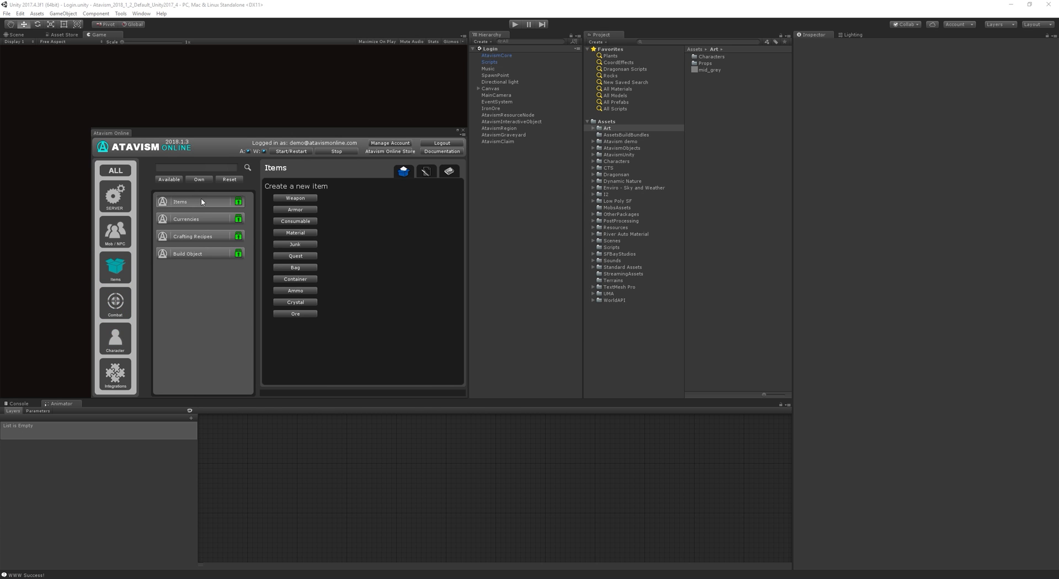
left_click(424, 172)
left_click(424, 201)
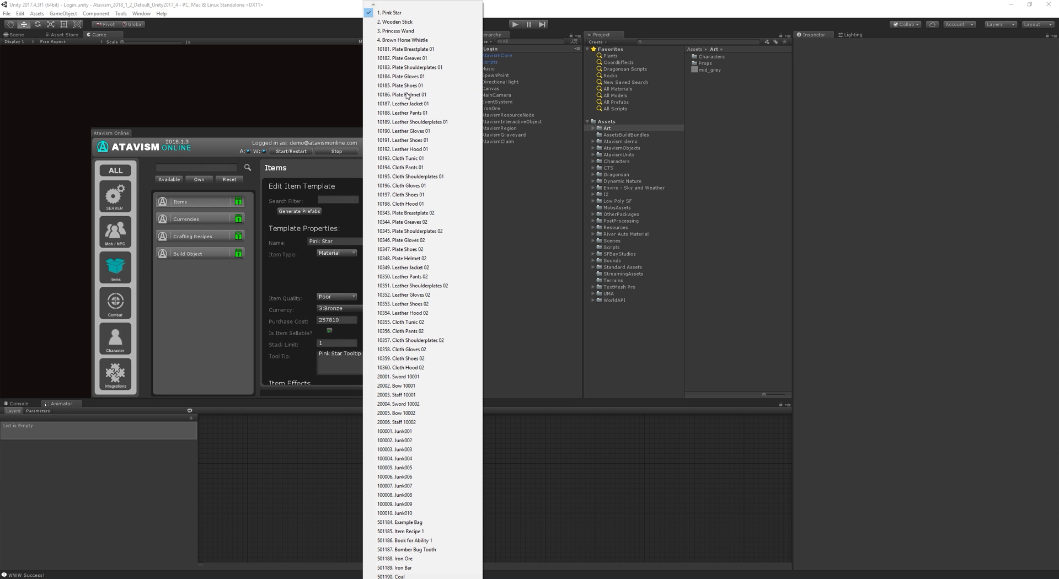
left_click(415, 22)
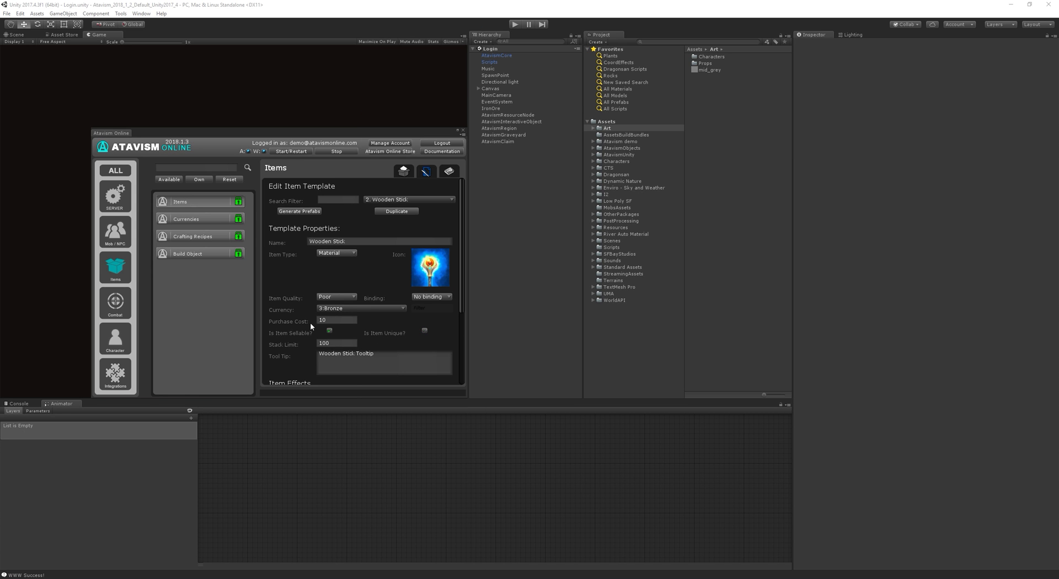
scroll(354, 344, "down", 3)
scroll(303, 323, "up", 3)
Return to the Orc Mage template in Player Character Setup and set the Wooden Stick's starting count to 10
left_click(118, 346)
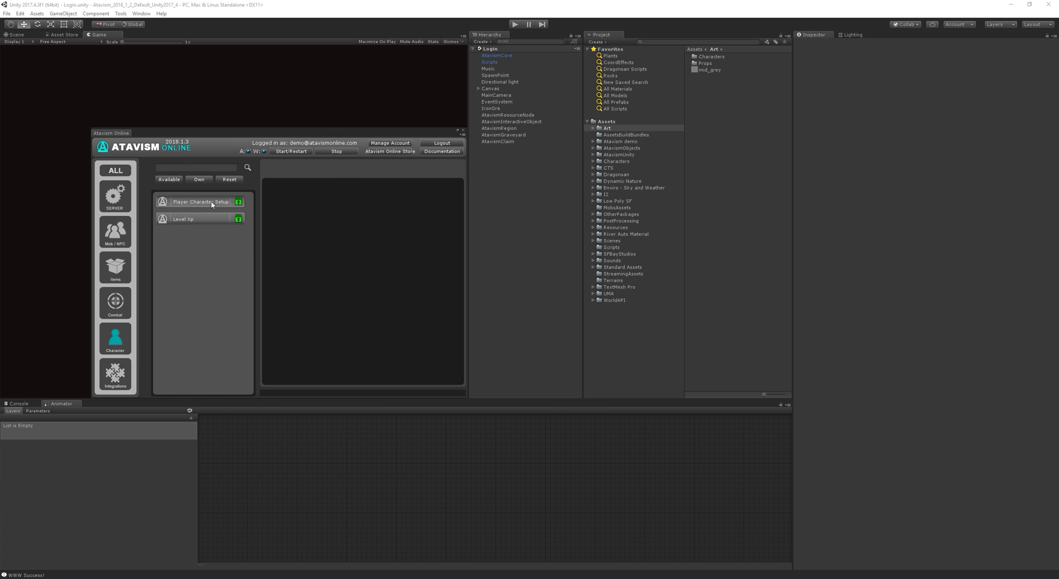
left_click(212, 202)
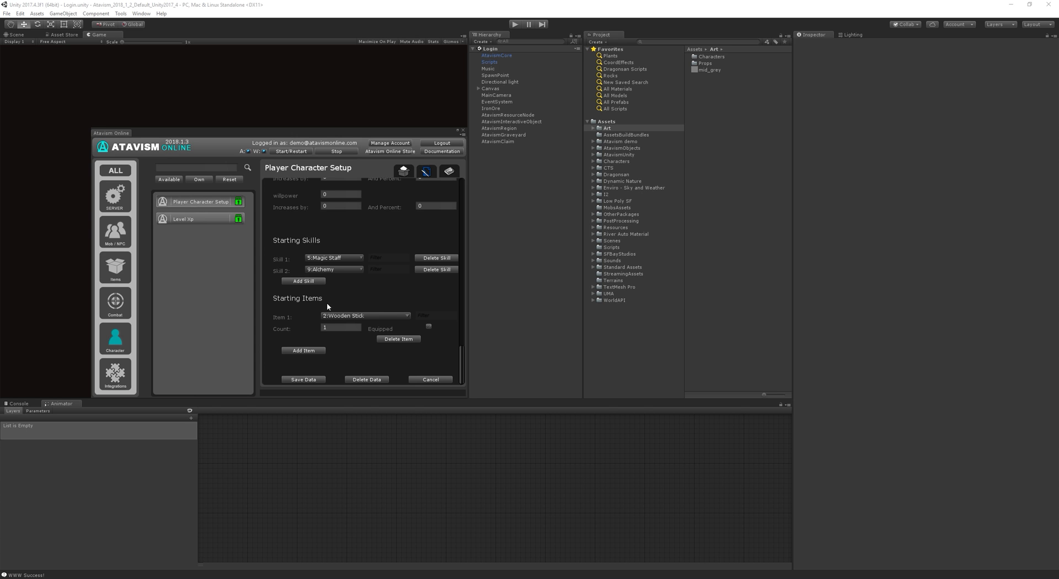
left_click_drag(337, 328, 313, 329)
scroll(376, 270, "up", 10)
left_click_drag(461, 317, 468, 189)
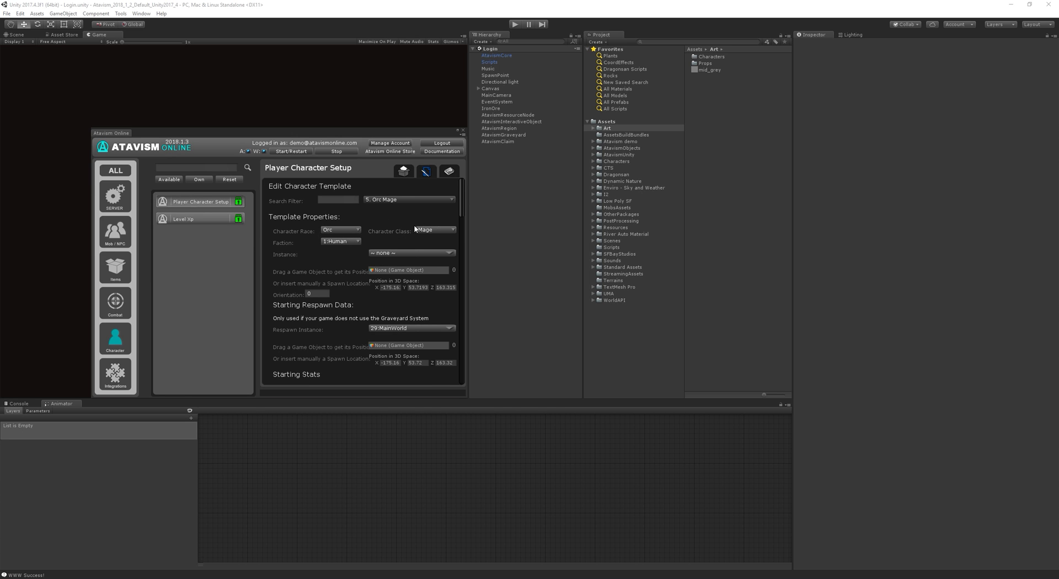
left_click_drag(461, 190, 465, 376)
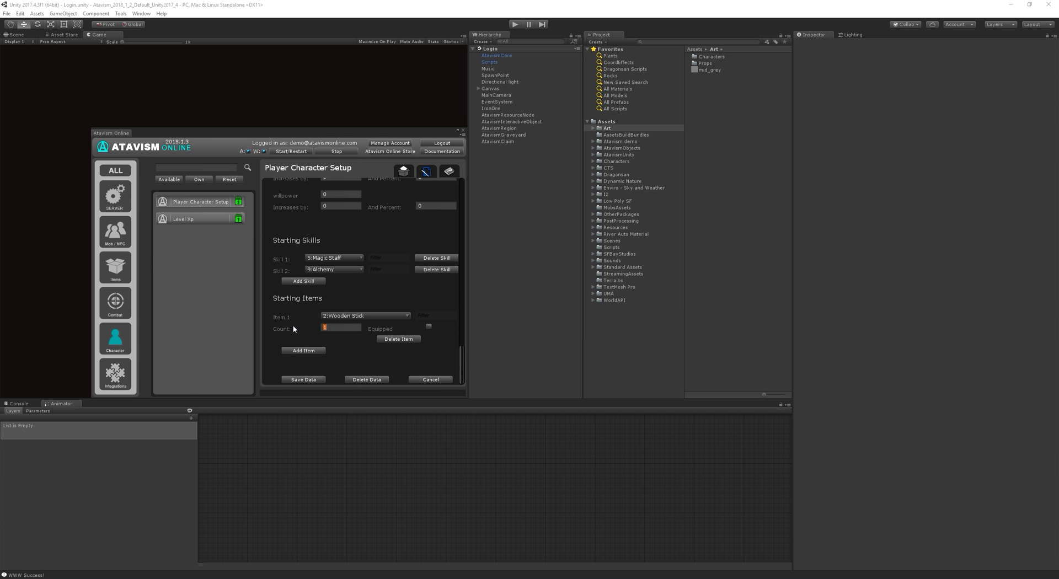
type("10")
Add 10198:Cloth Hood 01 as a second starting item and mark it as equipped
left_click(303, 350)
left_click(357, 352)
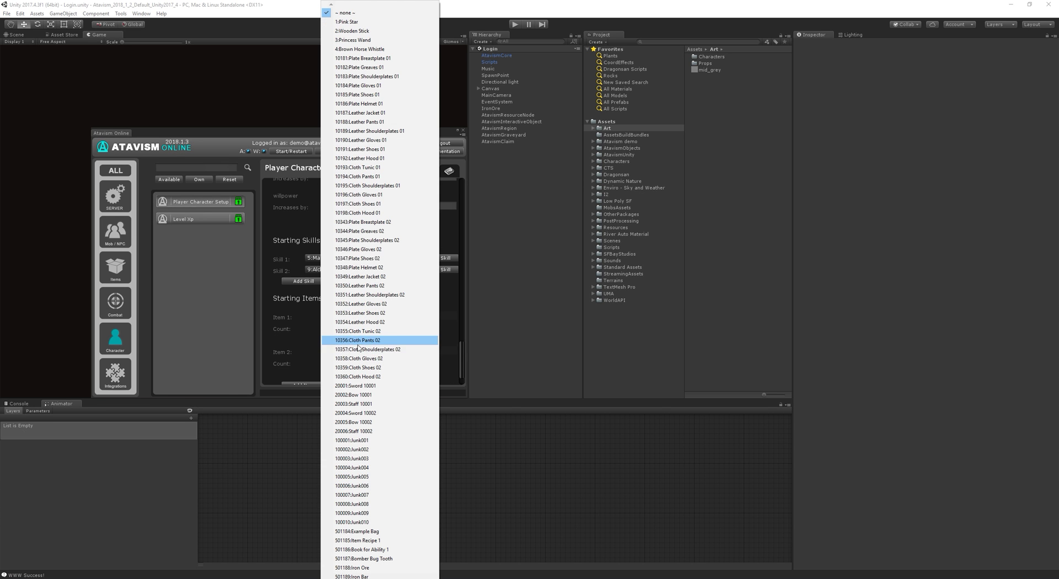
left_click(385, 215)
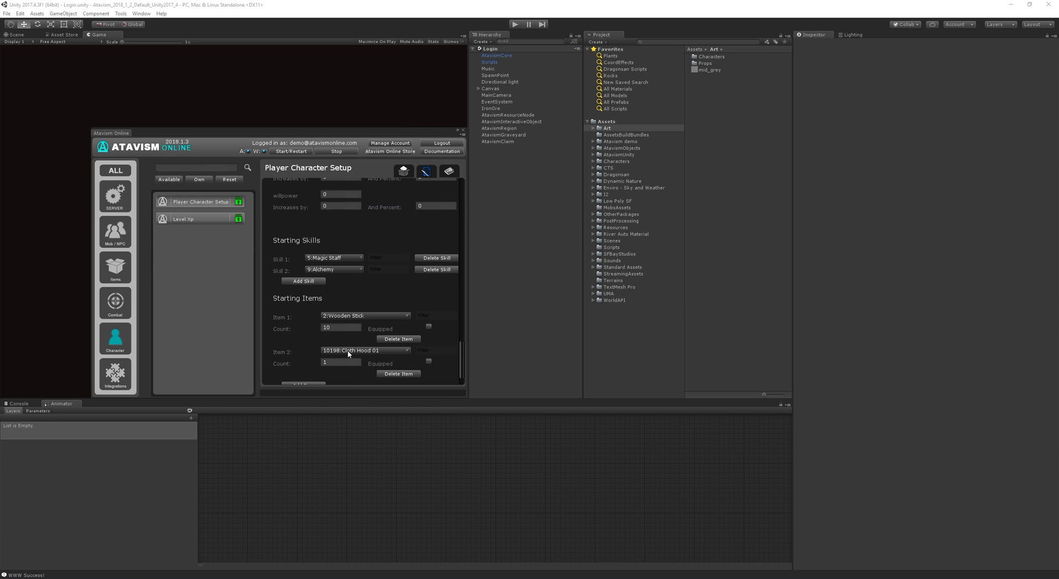
left_click(427, 361)
scroll(462, 356, "down", 2)
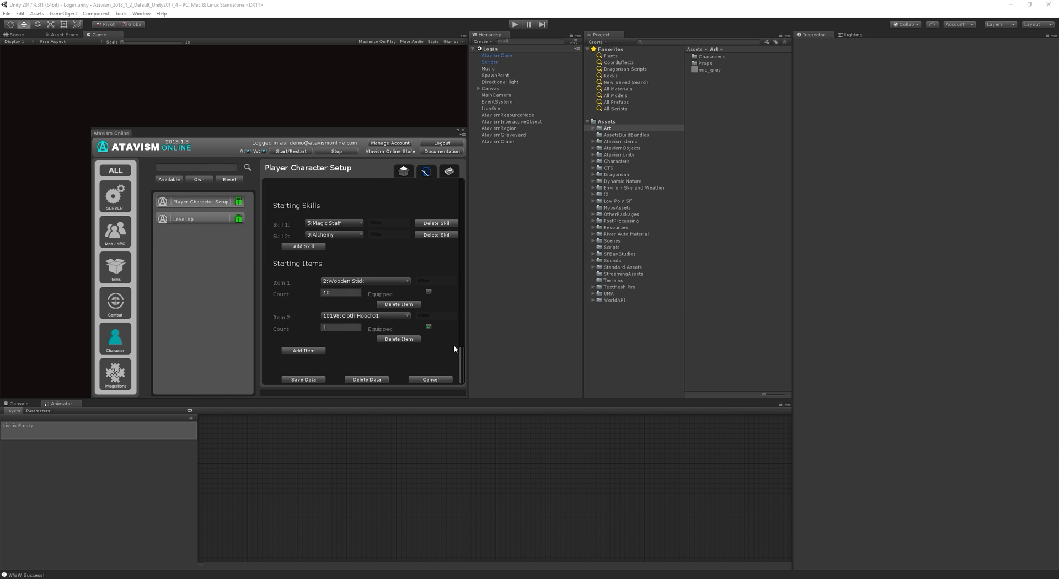
Load the Human Warrior character template and examine its starting skills and items
left_click_drag(461, 362, 462, 184)
left_click(420, 200)
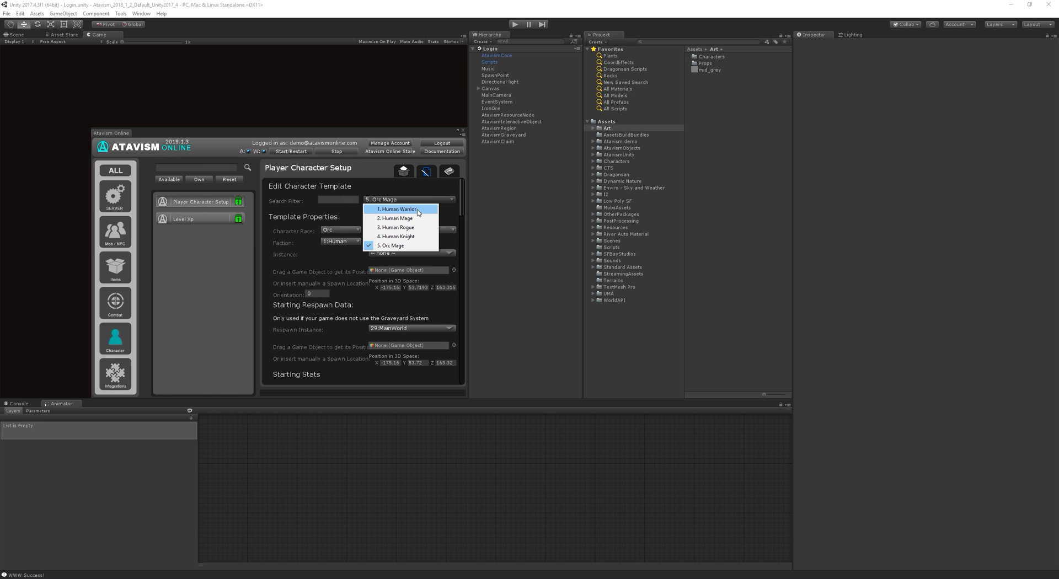
left_click(417, 210)
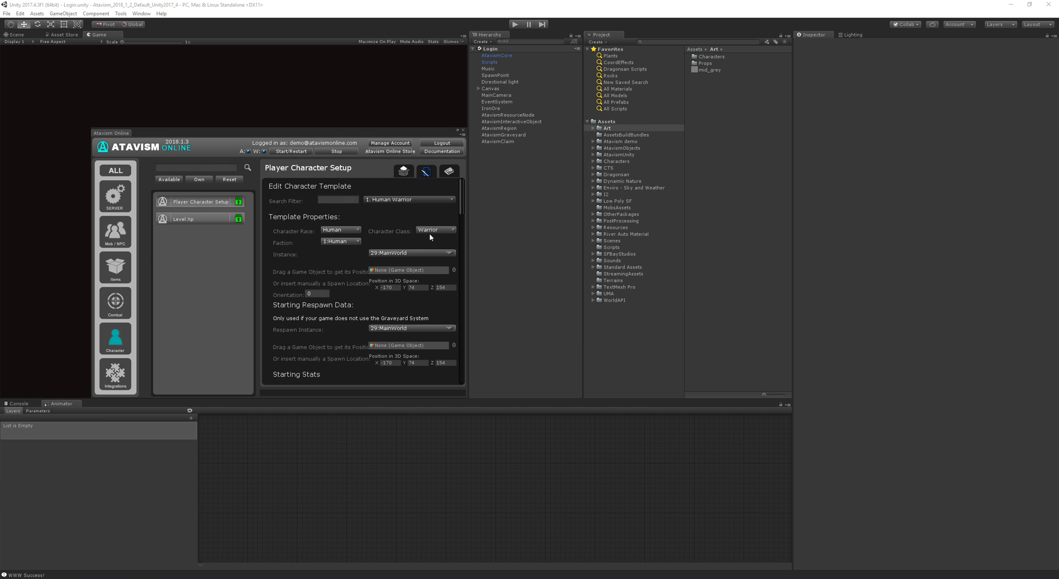
mouse_move(461, 199)
left_mouse_down()
mouse_move(462, 248)
mouse_move(465, 207)
mouse_move(451, 210)
left_mouse_up()
left_click_drag(464, 199, 462, 351)
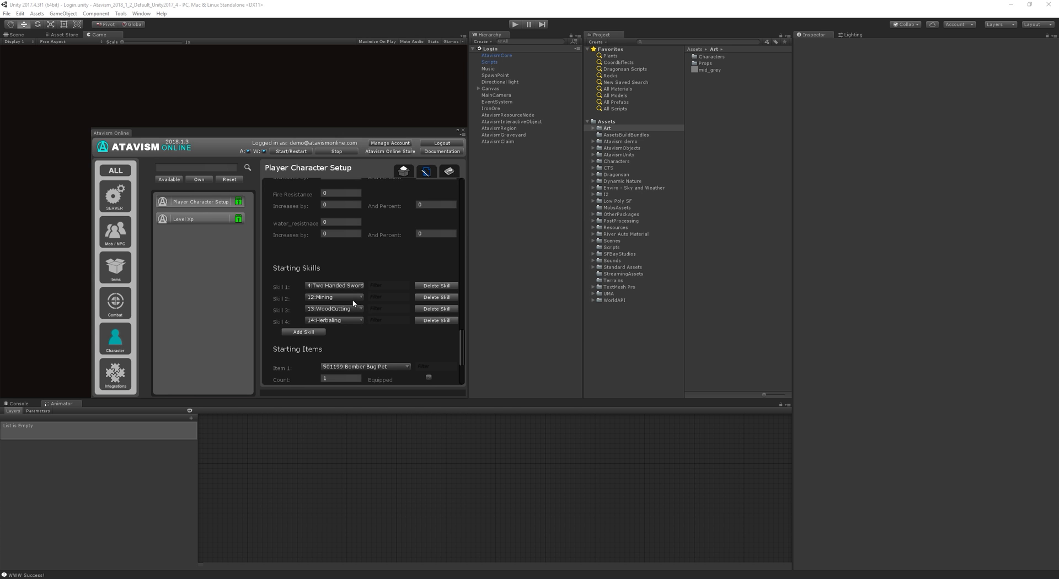
Open the Two Handed Sword skill in the Skills editor and examine its skill abilities
left_click(115, 303)
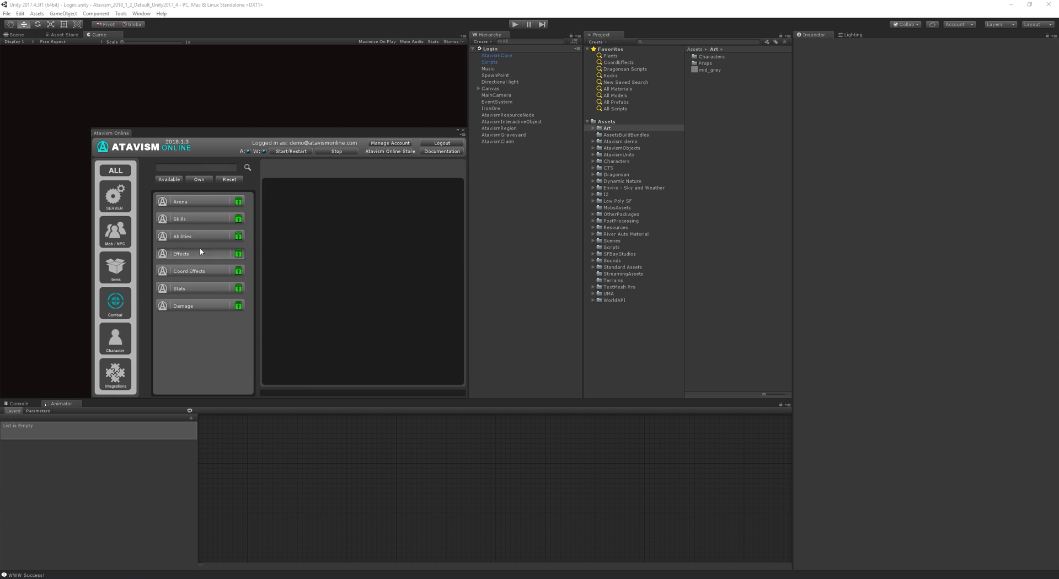
left_click(211, 219)
left_click(425, 172)
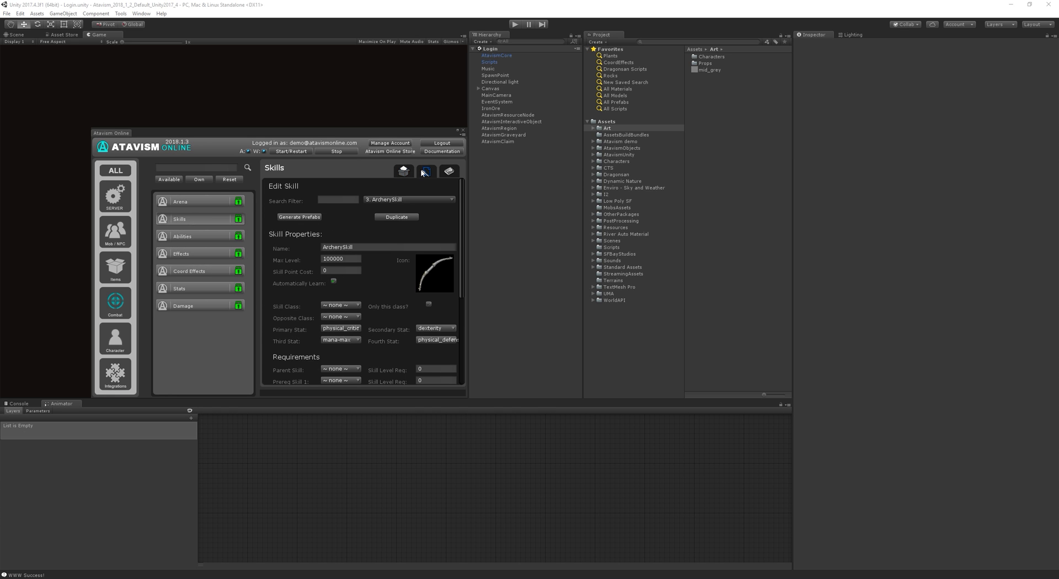
left_click(420, 199)
left_click(400, 216)
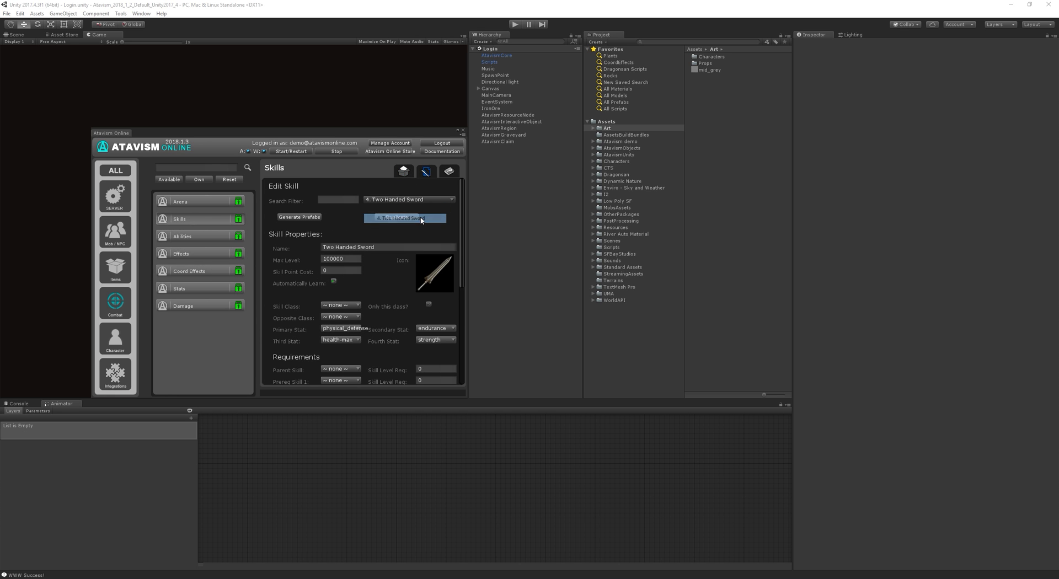
left_click_drag(462, 228, 462, 326)
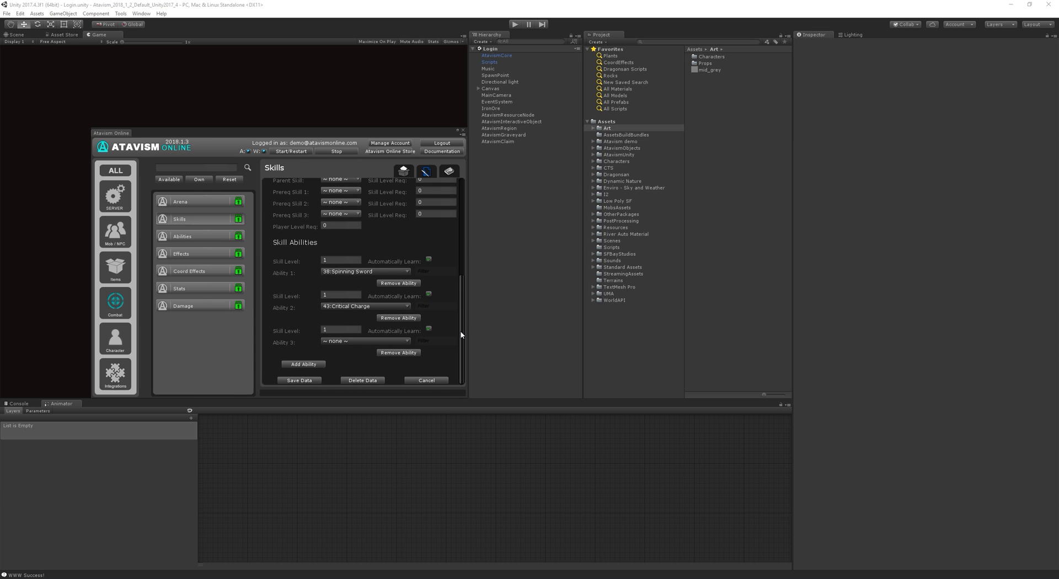
Set the Two Handed Sword skill's third ability to 53:Magic Bolt with a skill level of 10
left_click(428, 260)
left_click(337, 260)
left_click(357, 342)
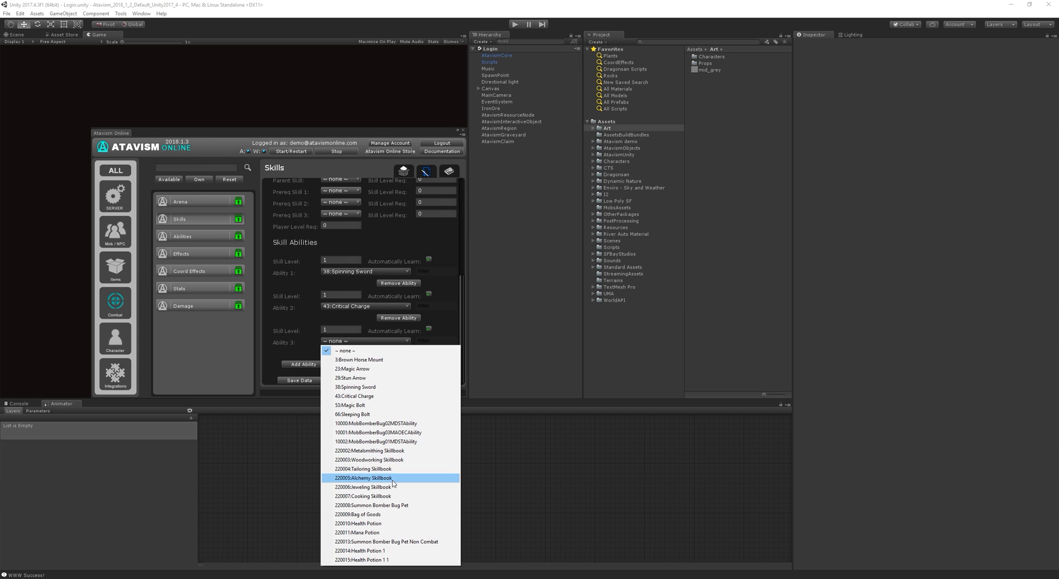
left_click(381, 408)
left_click(332, 329)
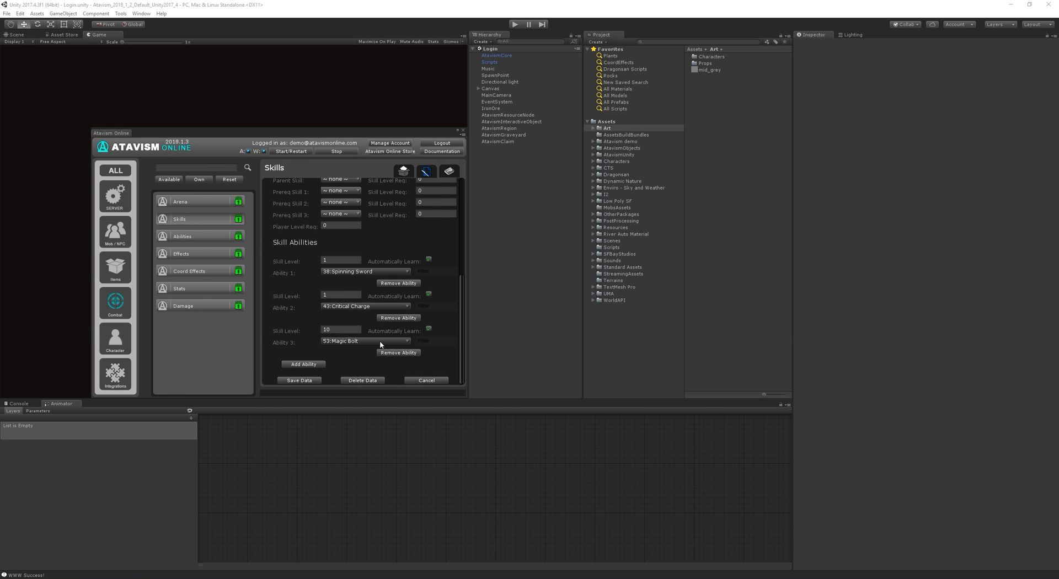
left_click(429, 329)
left_click(429, 328)
Return to Player Character Setup and review the Human Warrior template from its properties through stats, skills and starting items
left_click(115, 338)
left_click(210, 201)
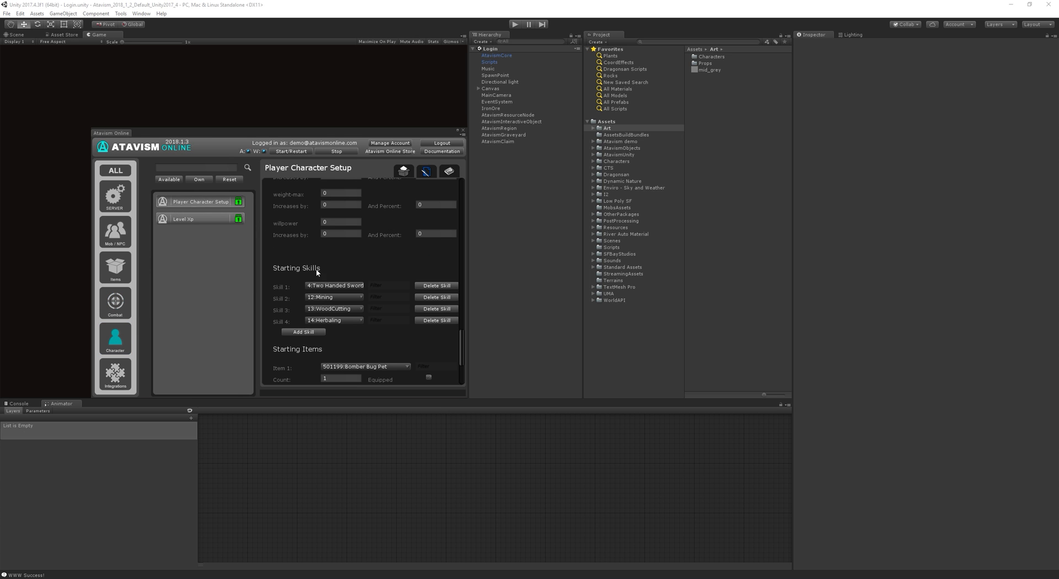
left_click_drag(461, 352, 464, 192)
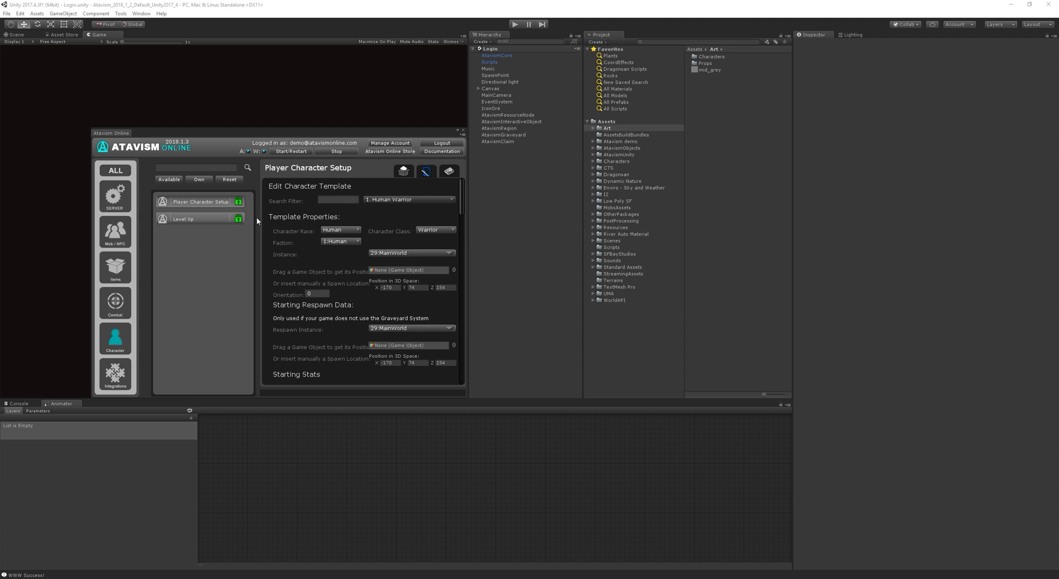
scroll(347, 311, "down", 4)
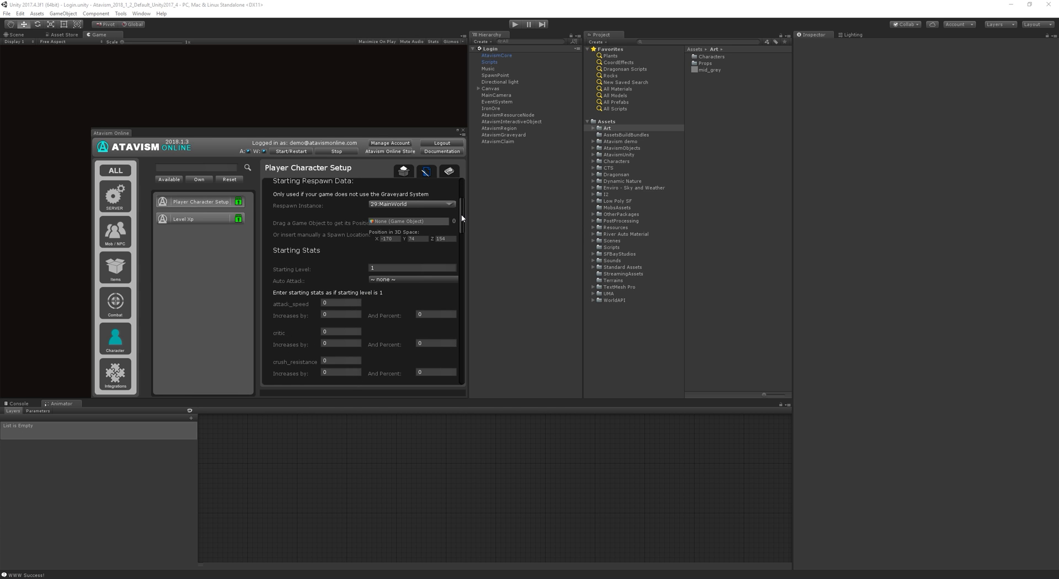
left_click_drag(461, 236, 464, 360)
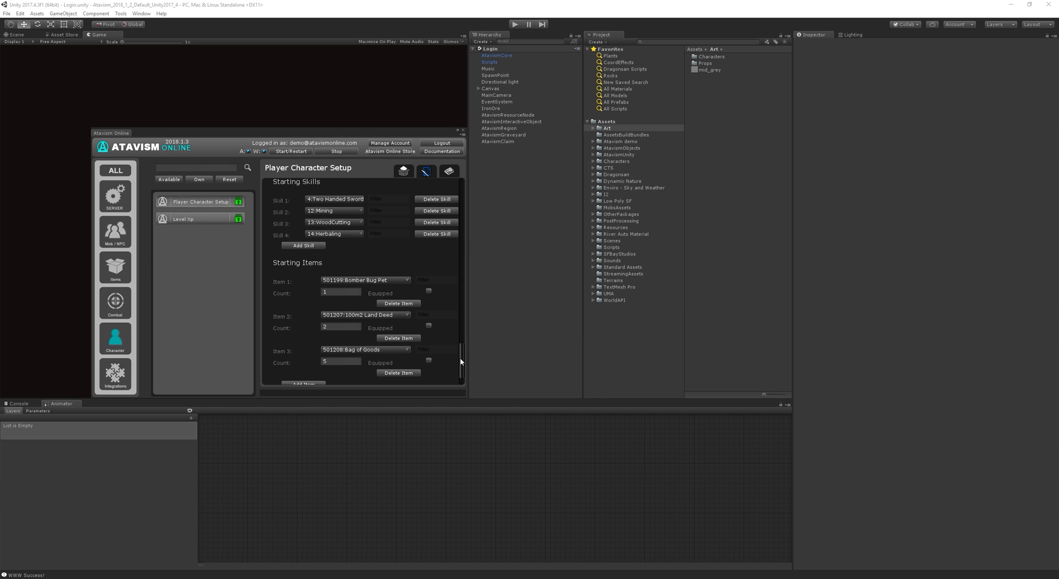
left_click_drag(461, 363, 467, 186)
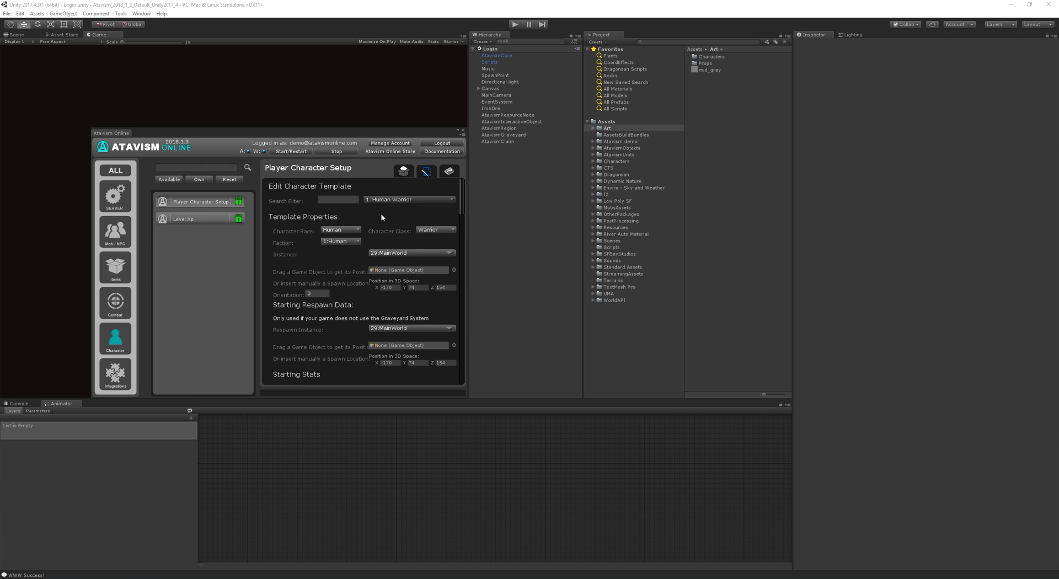